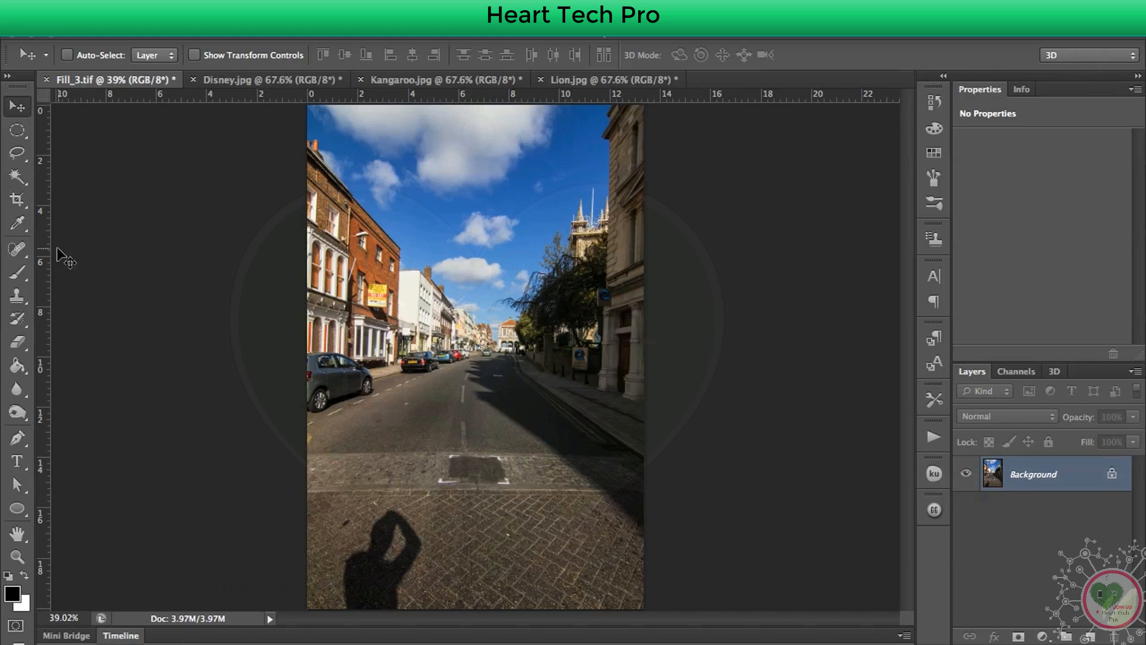
Outline the photographer's shadow on the paving using the Patch Tool, with patch mode set to Normal.
left_click(18, 250)
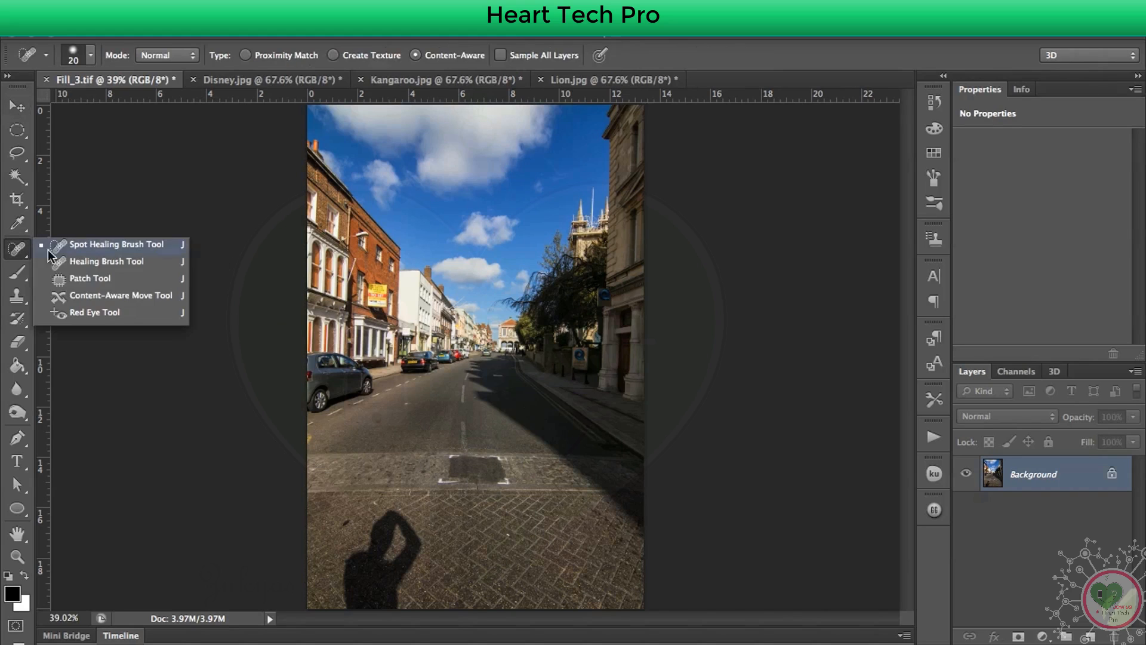
left_click(122, 279)
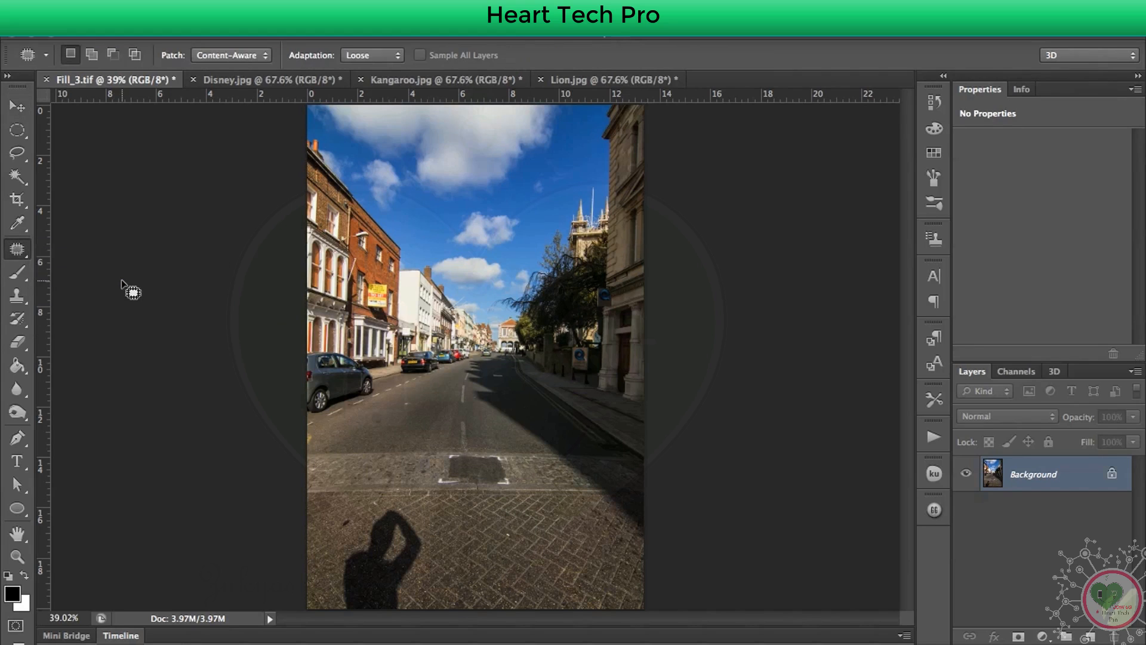
left_click(230, 57)
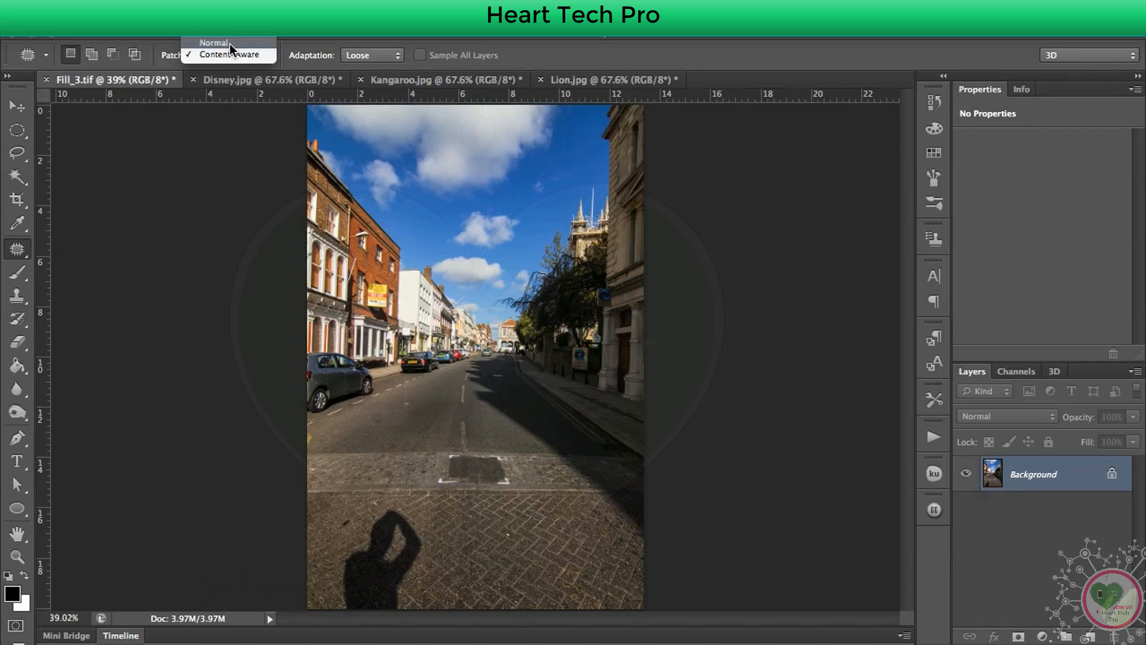
left_click(232, 42)
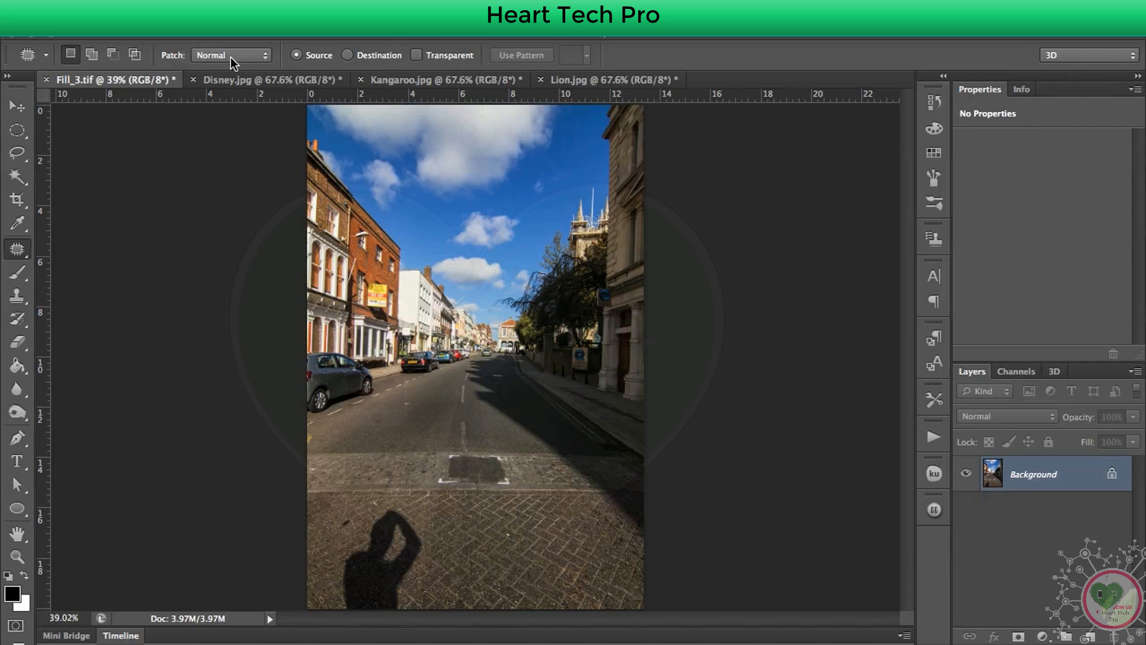
left_click(230, 56)
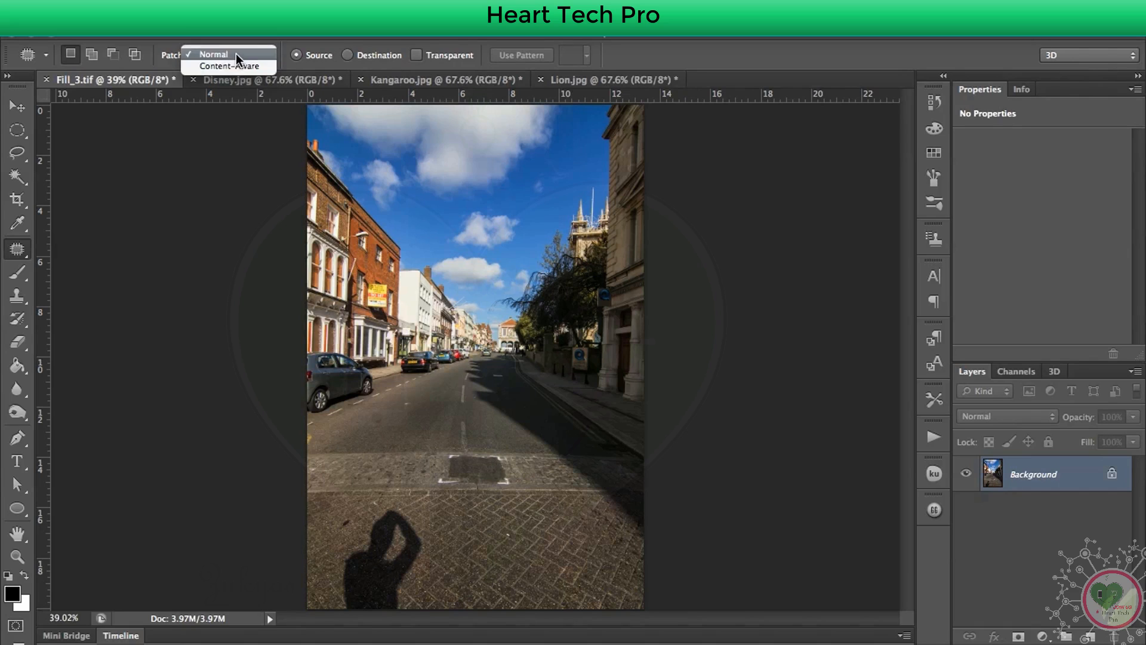
left_click(236, 53)
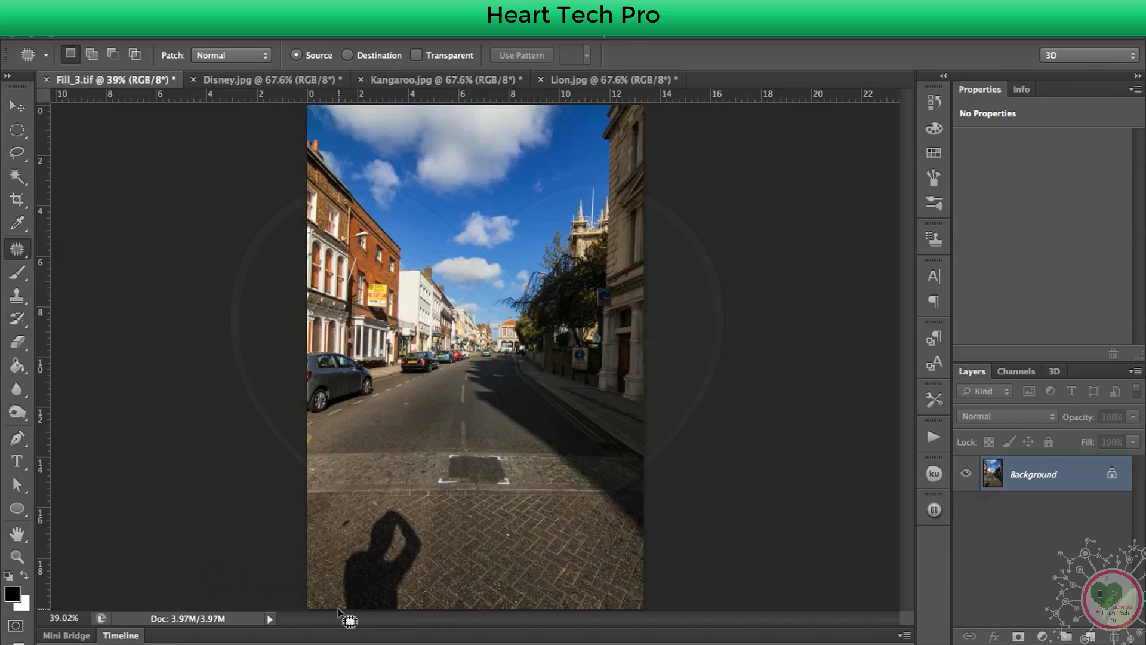
mouse_move(338, 608)
left_mouse_down()
mouse_move(336, 557)
mouse_move(371, 507)
mouse_move(400, 498)
mouse_move(424, 512)
mouse_move(416, 609)
left_mouse_up()
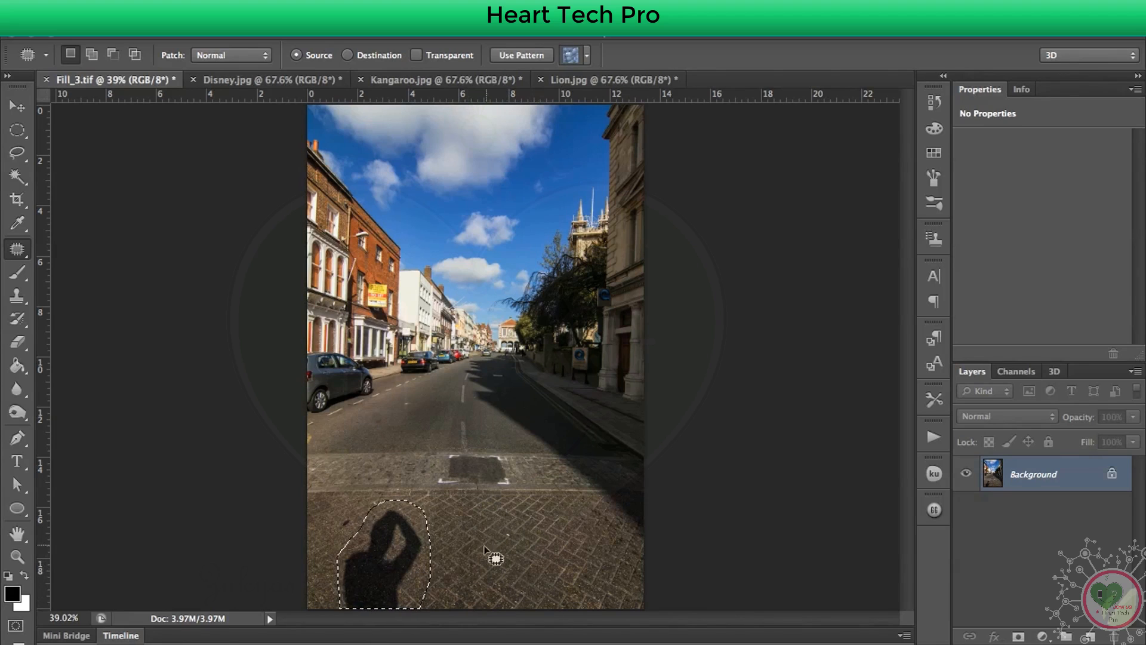
Try to patch the selected shadow in Normal mode with the brick paving to its right, and undo back to the active selection.
left_click_drag(365, 557, 473, 558)
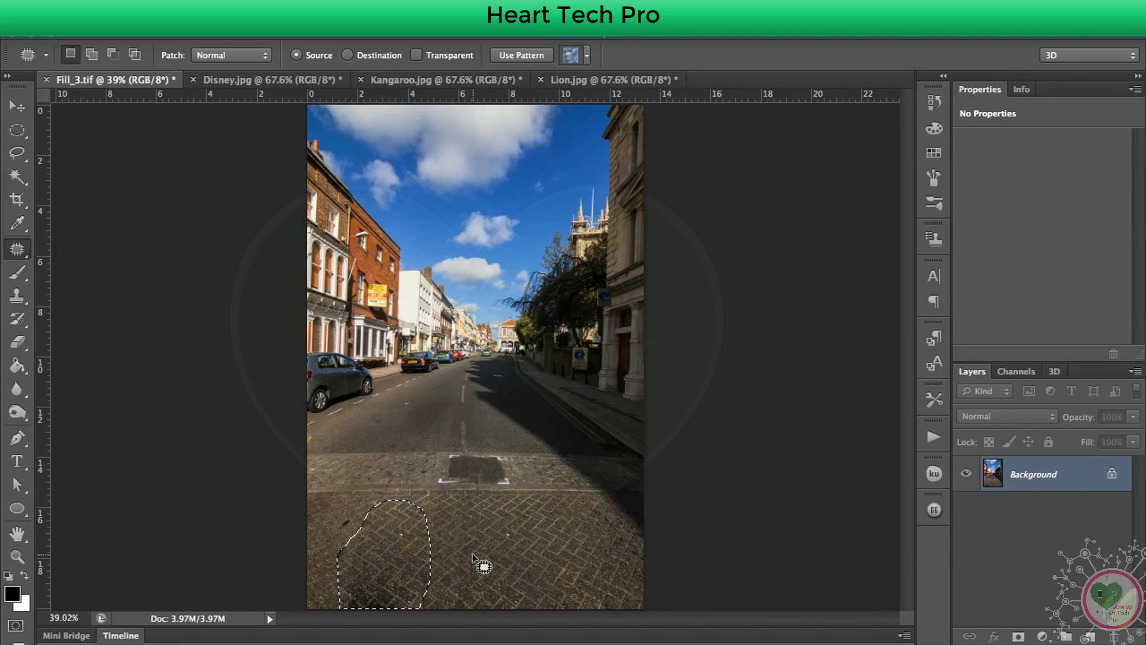
key("ctrl+d")
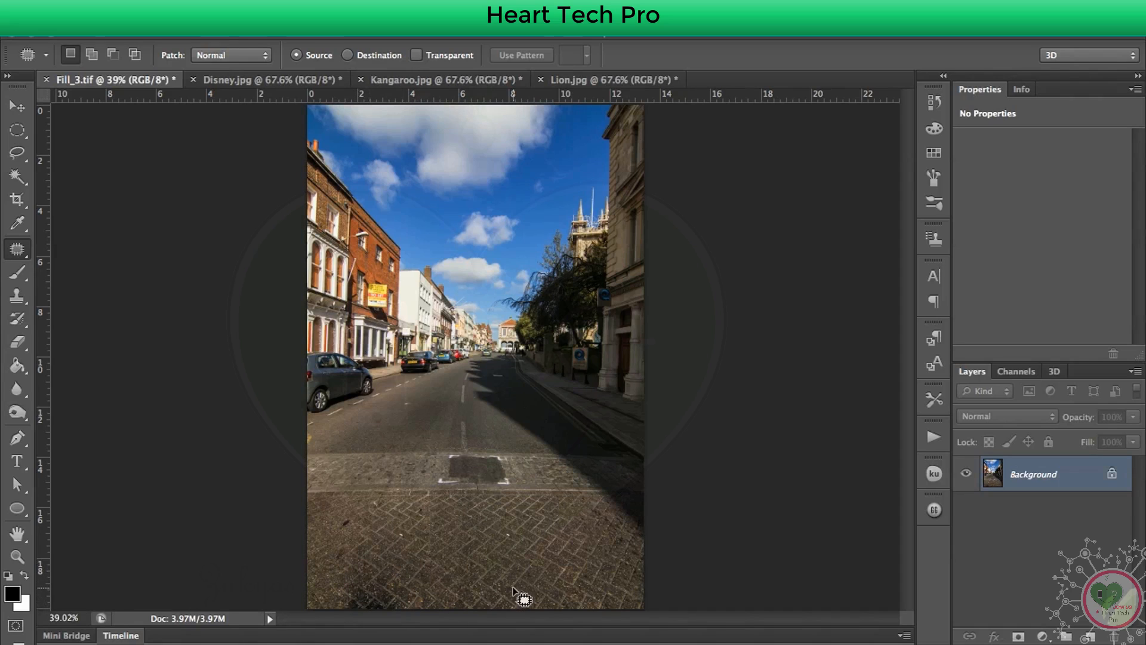
key("super+alt+z")
key("super+alt+z")
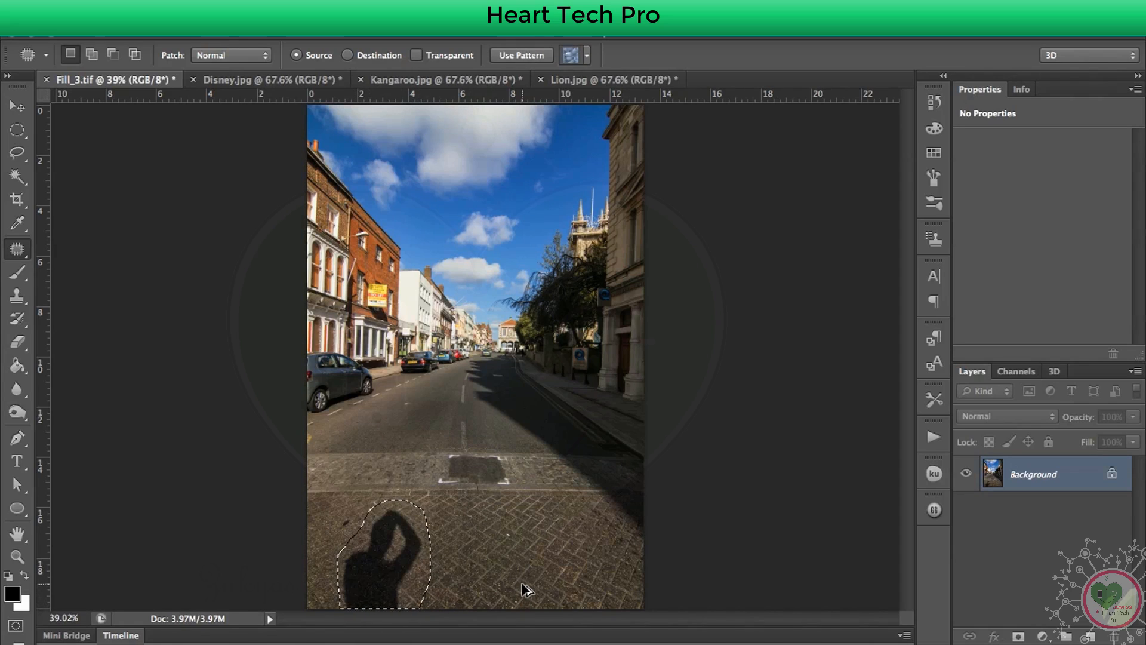
Patch the selected shadow with the paving to its right using Content-Aware mode and Very Loose adaptation, and clear the selection.
left_click(230, 55)
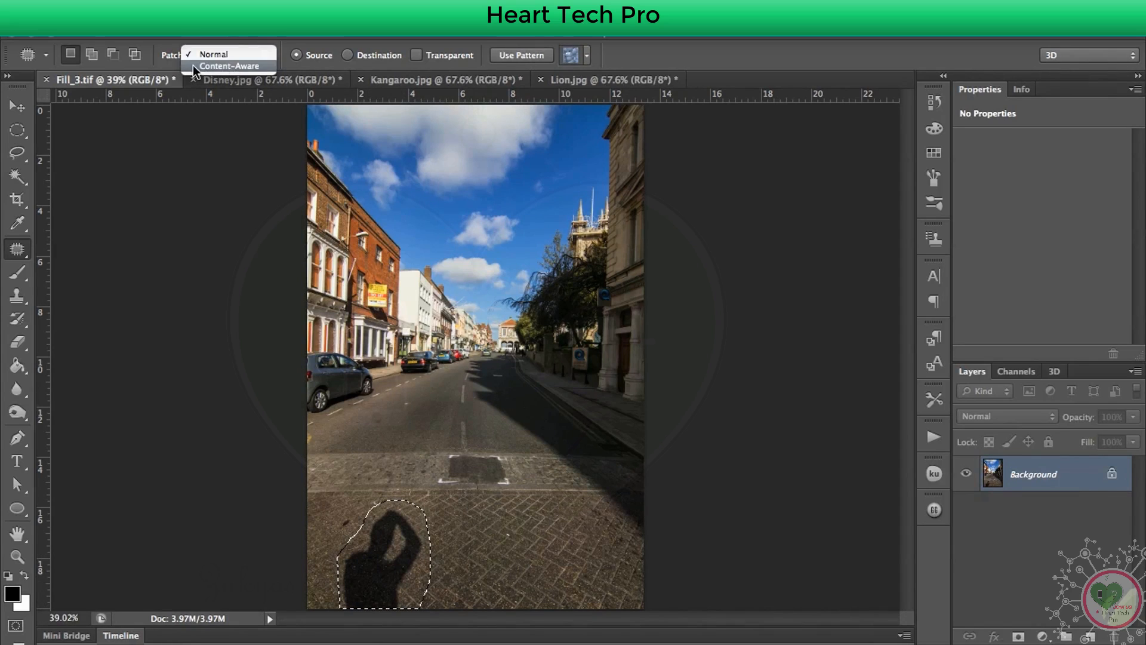
left_click(264, 67)
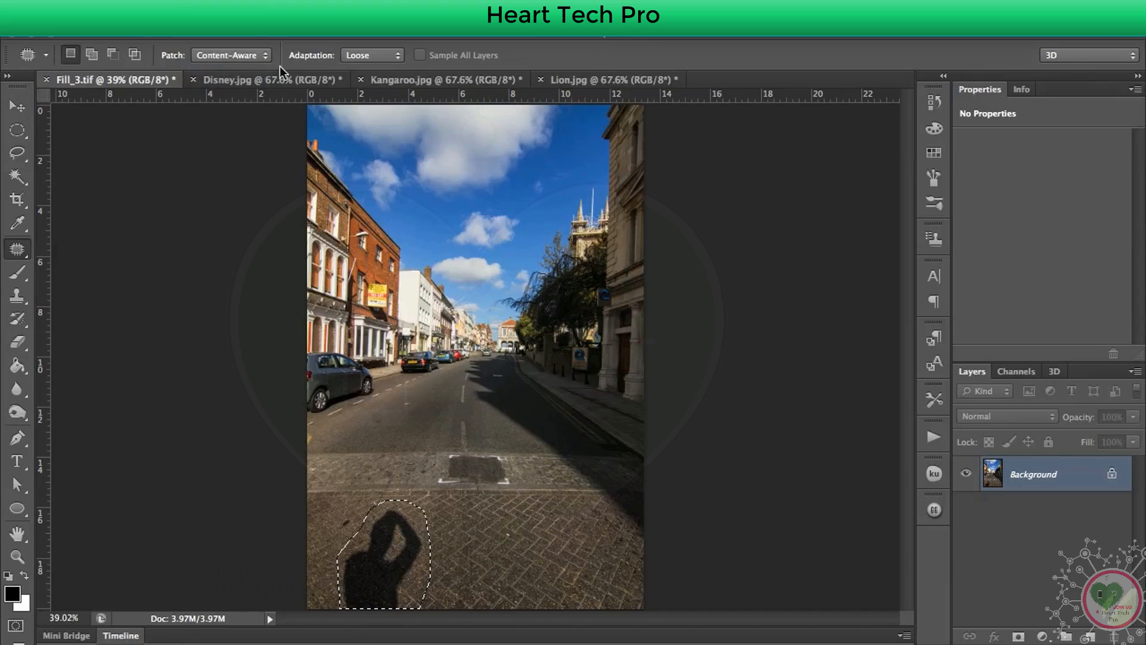
left_click(380, 55)
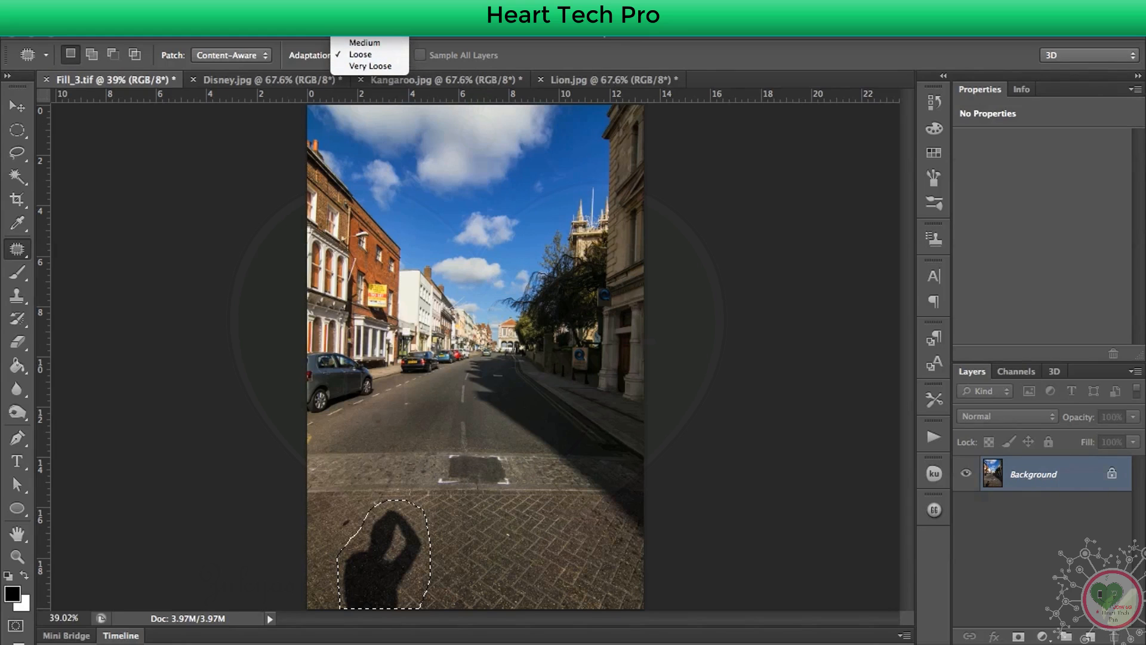
left_click(396, 65)
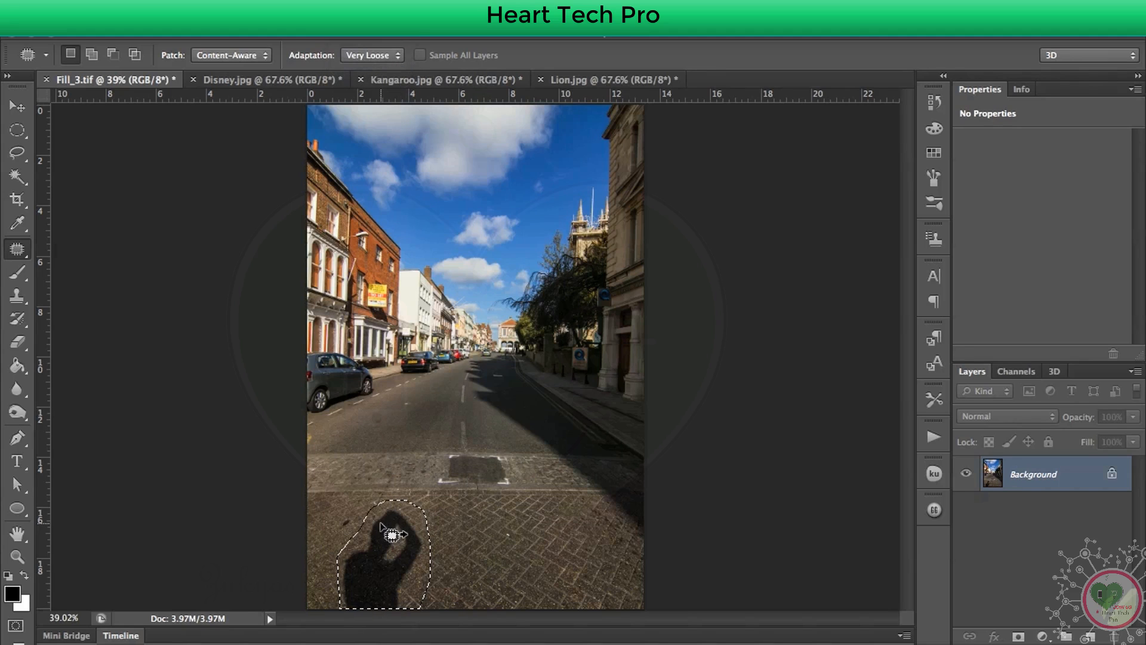
left_click_drag(385, 537, 484, 543)
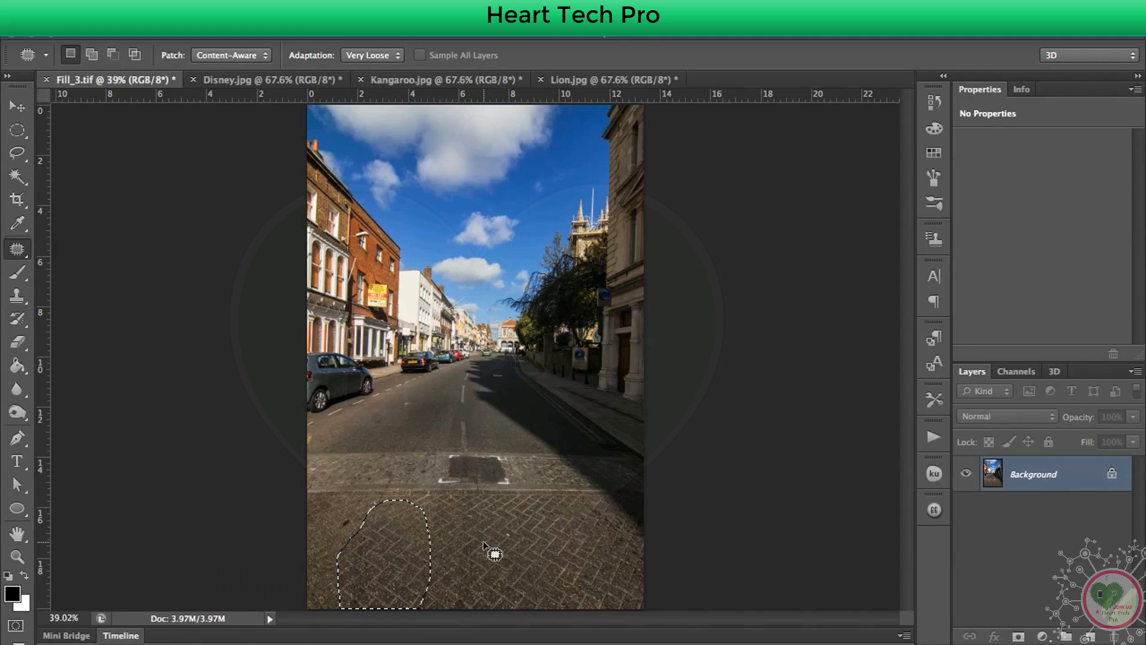
key("ctrl+d")
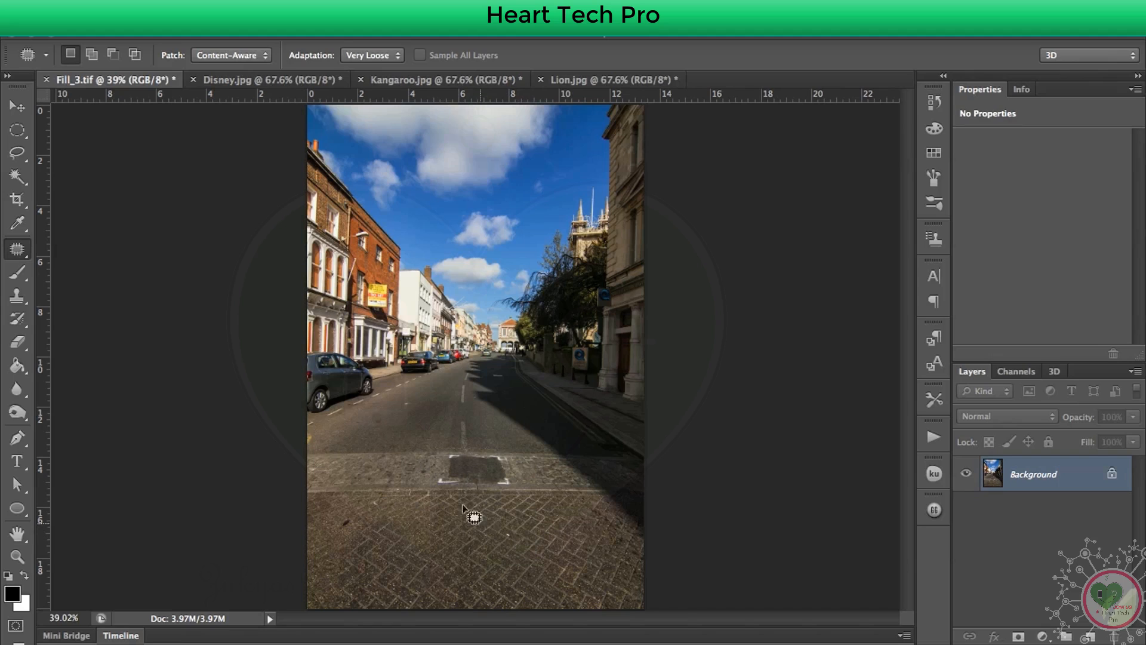
In Disney.jpg, lasso the lamp posts and trees in the photo's lower-right corner, including some surrounding sky.
left_click(265, 79)
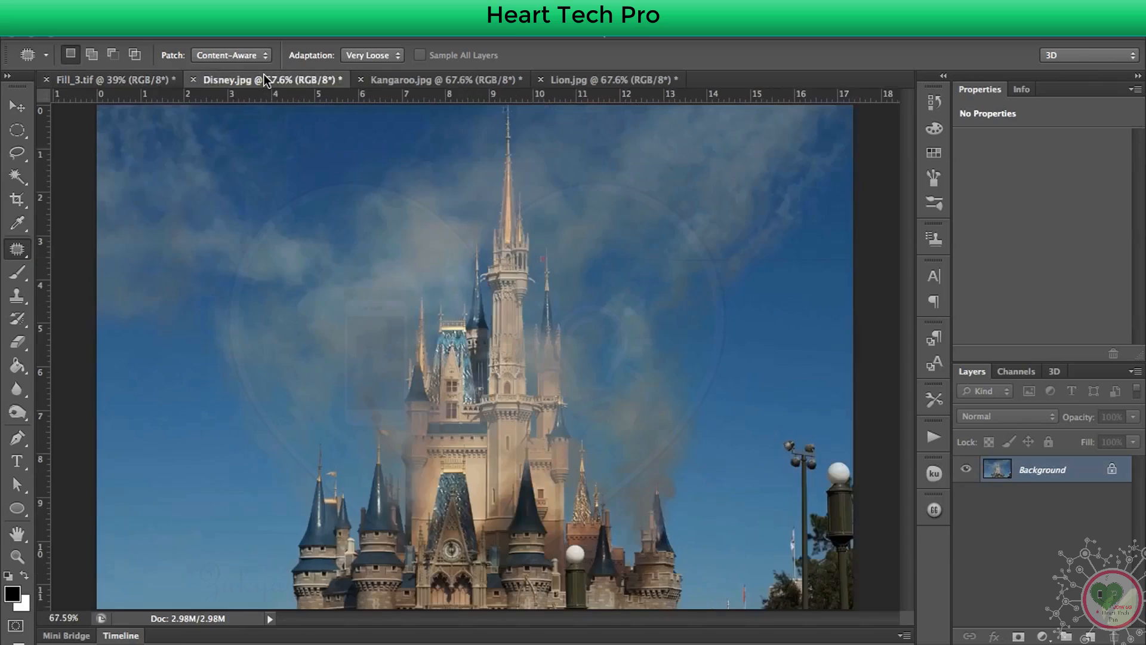
key("l")
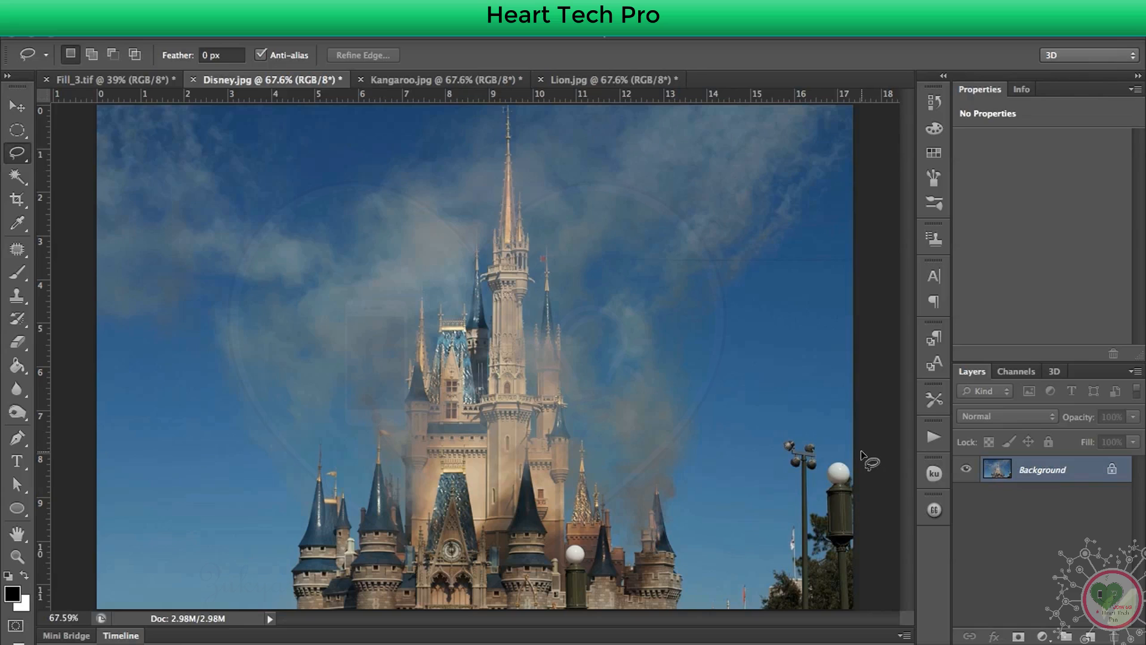
left_click_drag(832, 438, 778, 421)
mouse_move(707, 503)
left_mouse_down()
mouse_move(696, 592)
mouse_move(747, 621)
mouse_move(890, 615)
left_mouse_up()
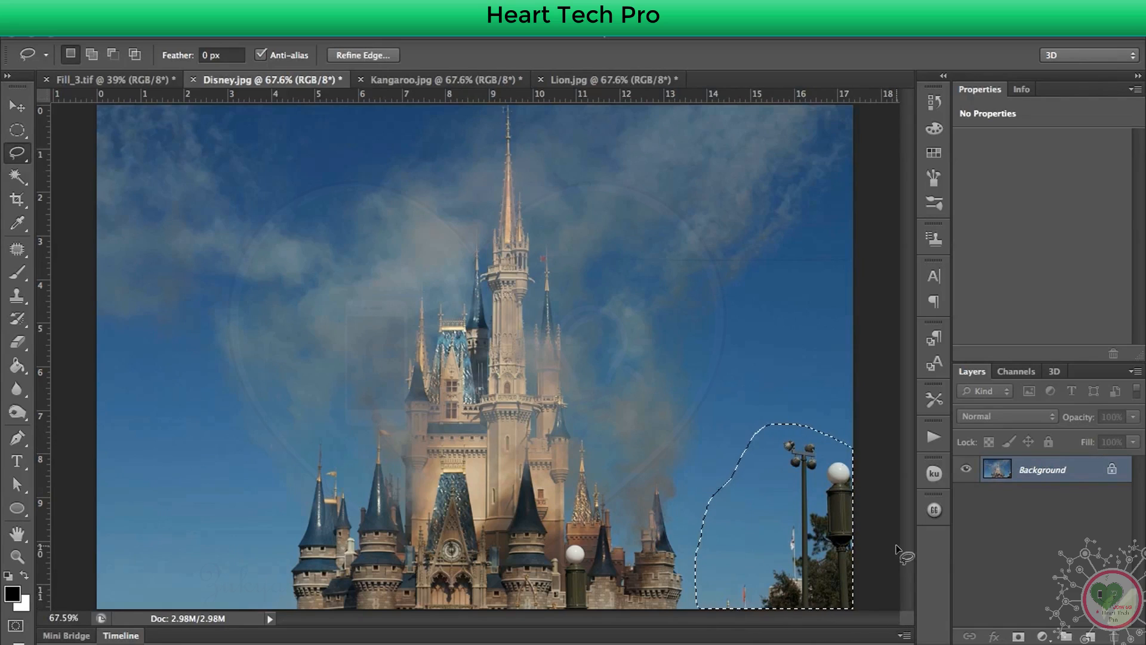
Try a Content-Aware fill at 100% opacity on the selected lamp posts and trees, and undo it.
key("i")
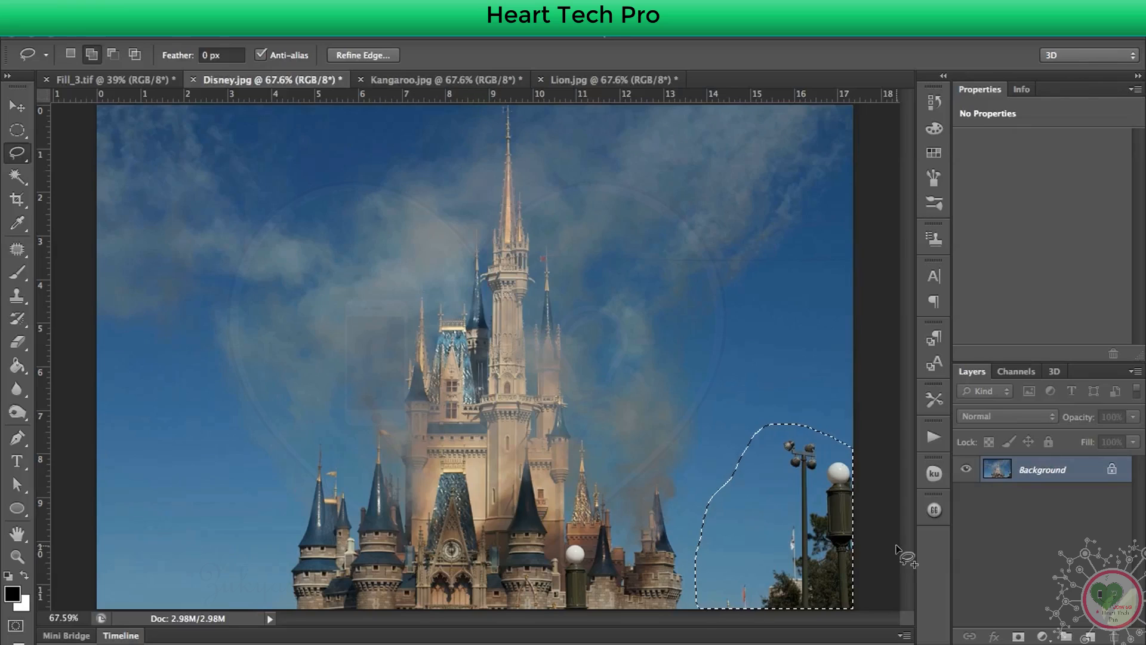
key("shift+BackSpace")
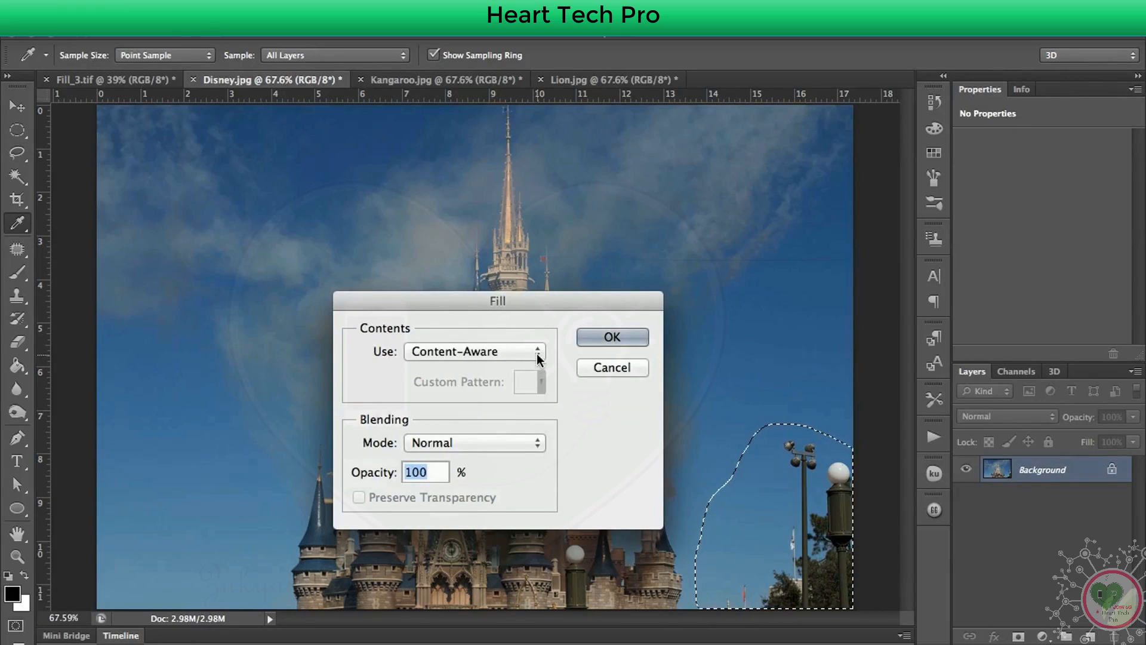
left_click(440, 351)
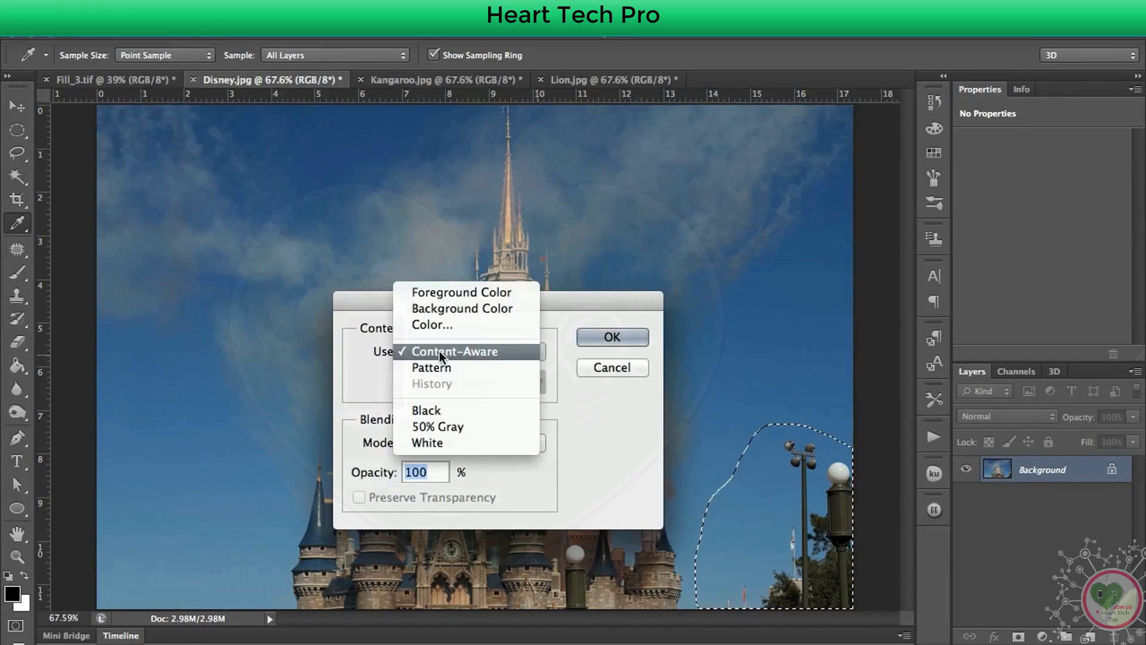
left_click(504, 351)
left_click(636, 336)
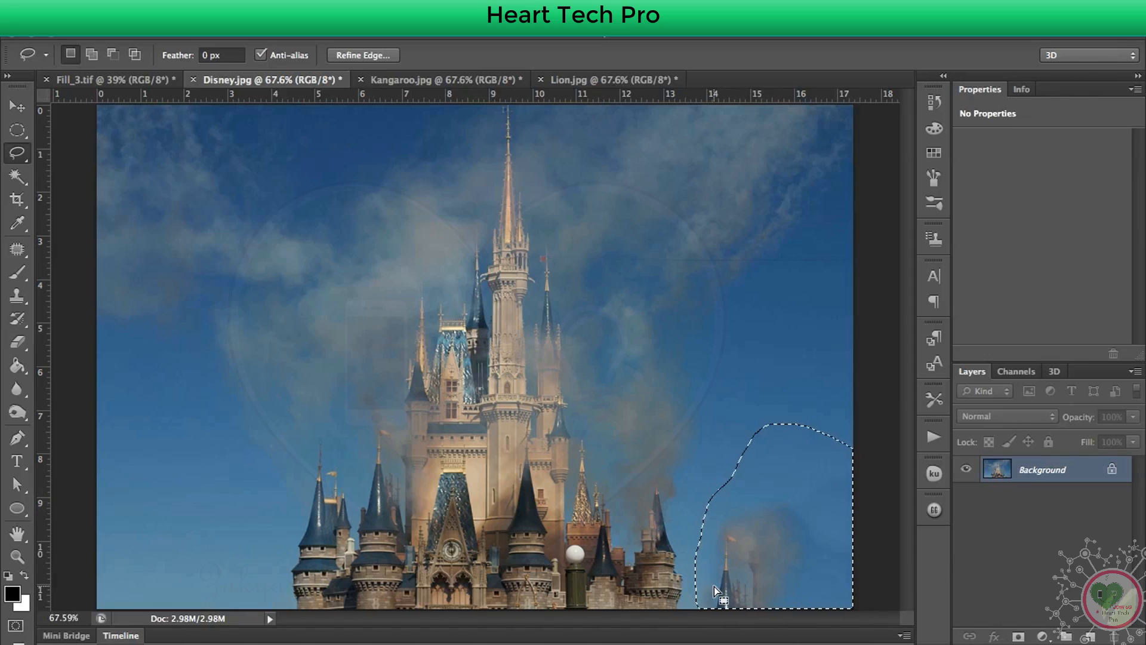
key("alt+super+z")
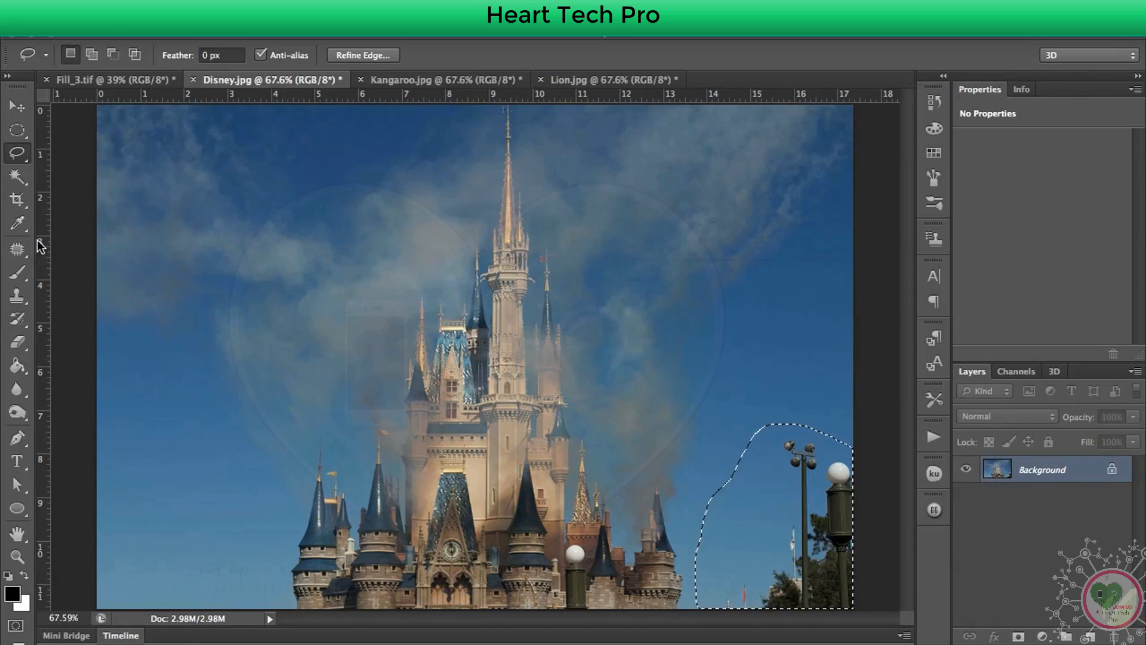
Patch the selected lamp posts and trees with the clear sky left of the castle, and clear the selection.
left_click(16, 248)
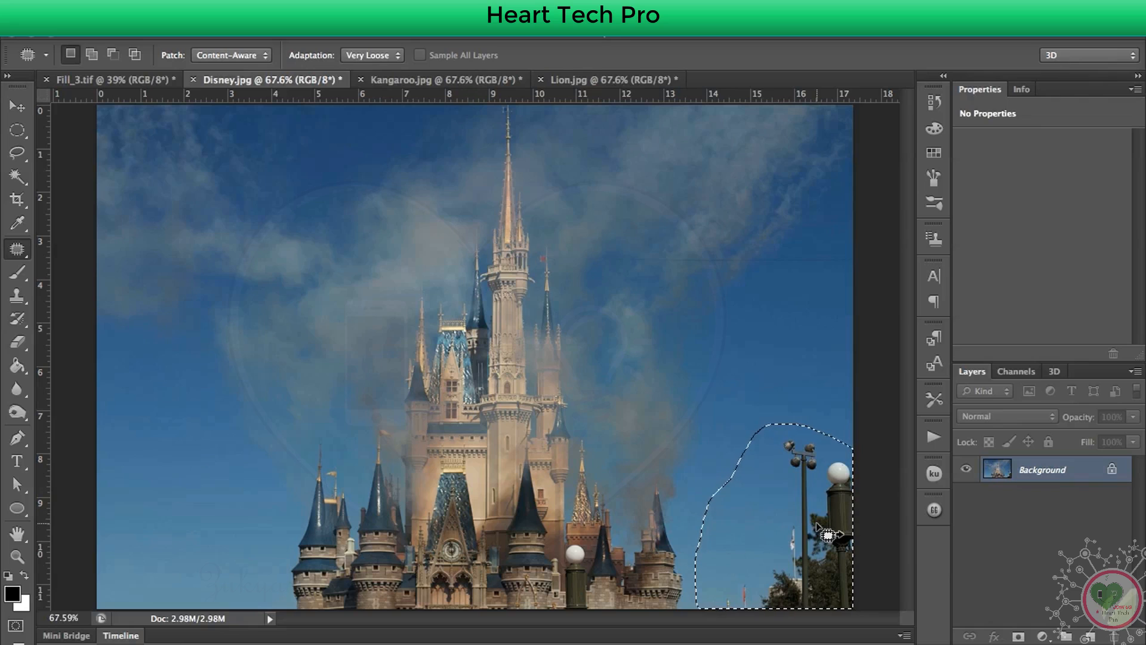
left_click_drag(817, 524, 218, 518)
key("ctrl+d")
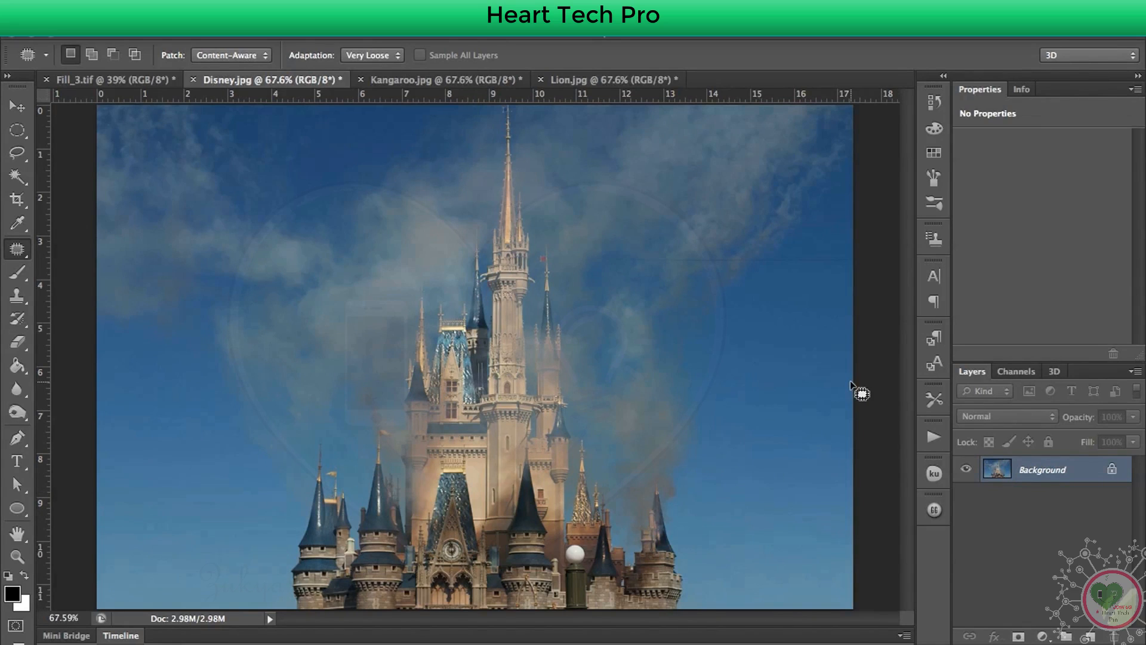
In Kangaroo.jpg, outline the reclining foreground kangaroo using the Content-Aware Move Tool in Move mode.
left_click(414, 77)
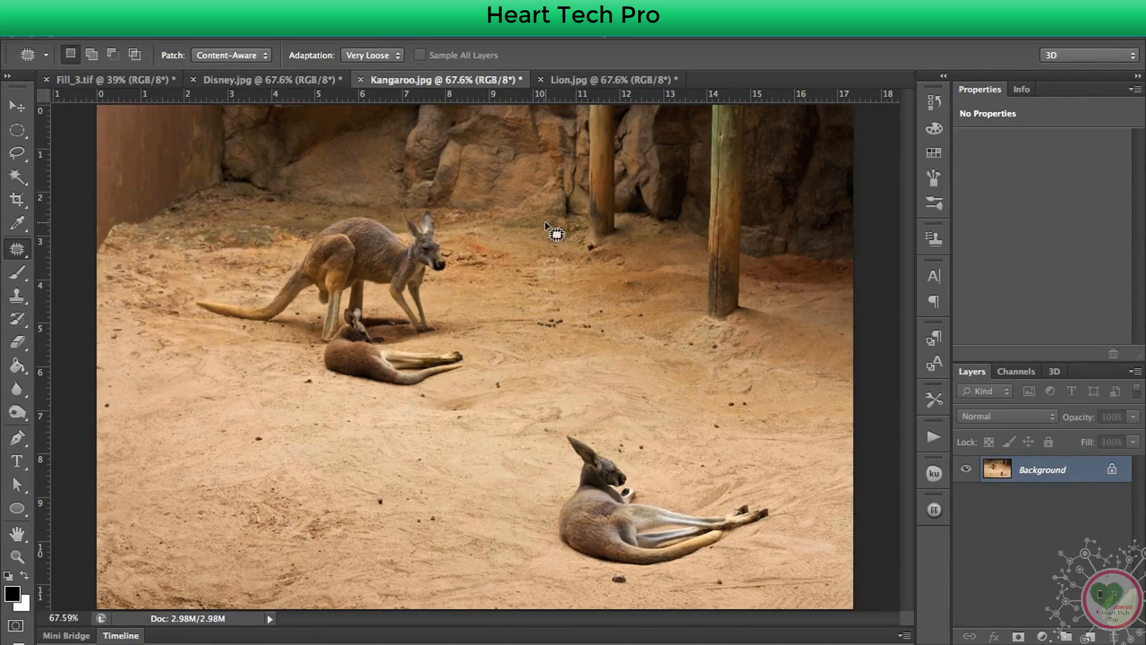
left_click(16, 251)
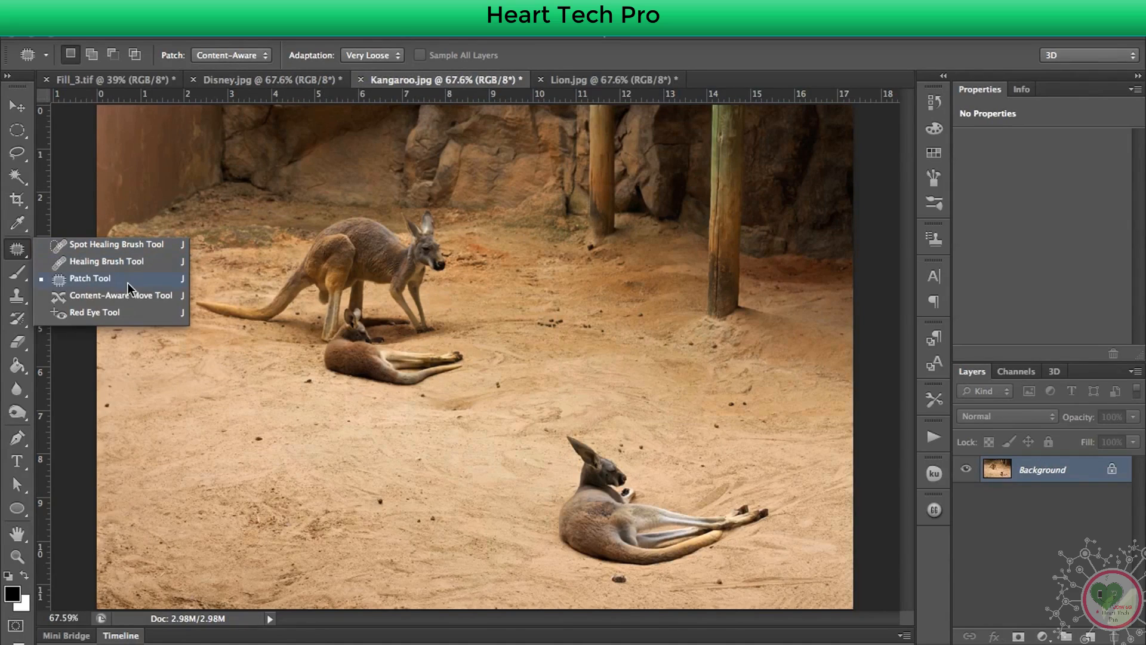
left_click(119, 295)
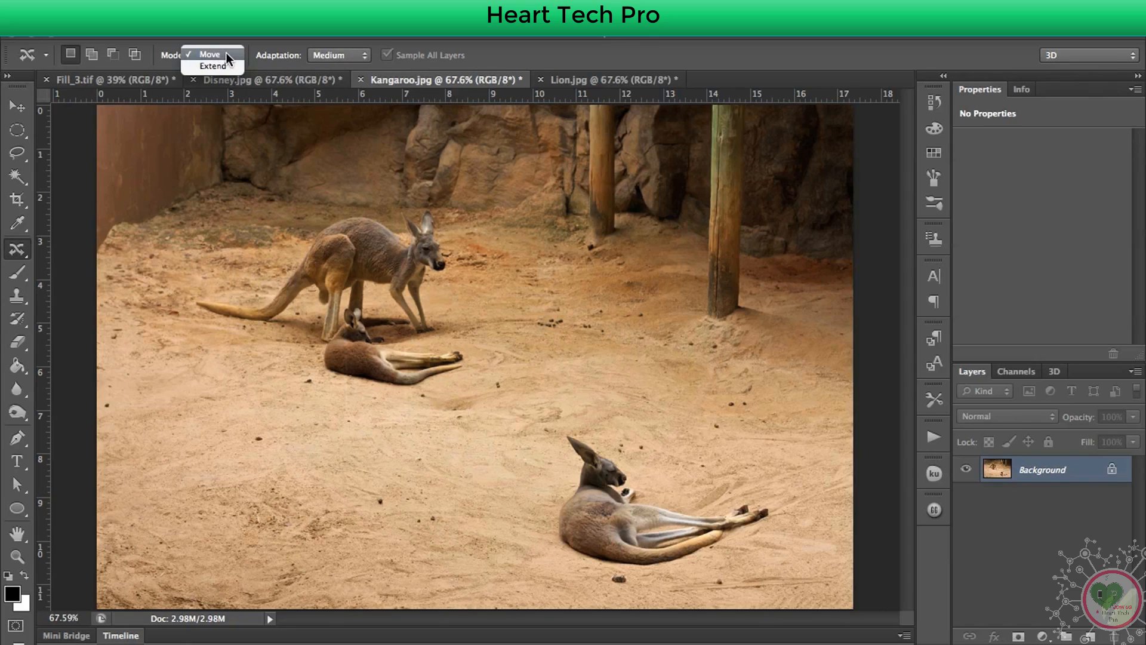
left_click(227, 54)
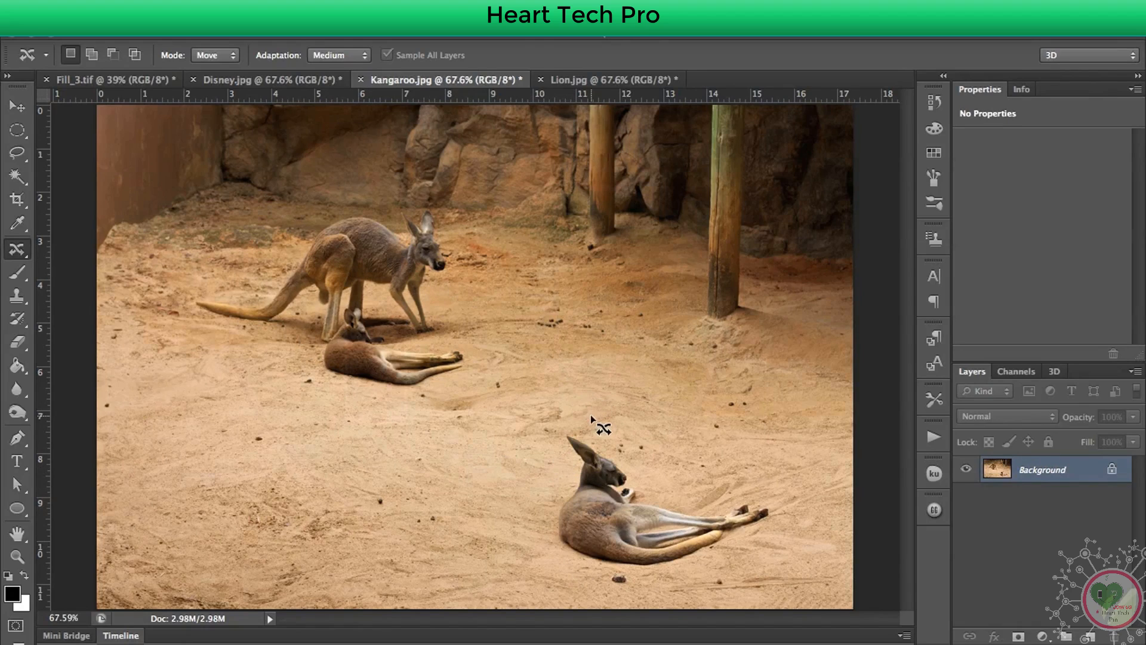
left_click_drag(565, 424, 541, 530)
mouse_move(611, 572)
left_mouse_down()
mouse_move(700, 570)
mouse_move(774, 538)
mouse_move(791, 517)
mouse_move(781, 497)
mouse_move(685, 491)
mouse_move(577, 426)
left_mouse_up()
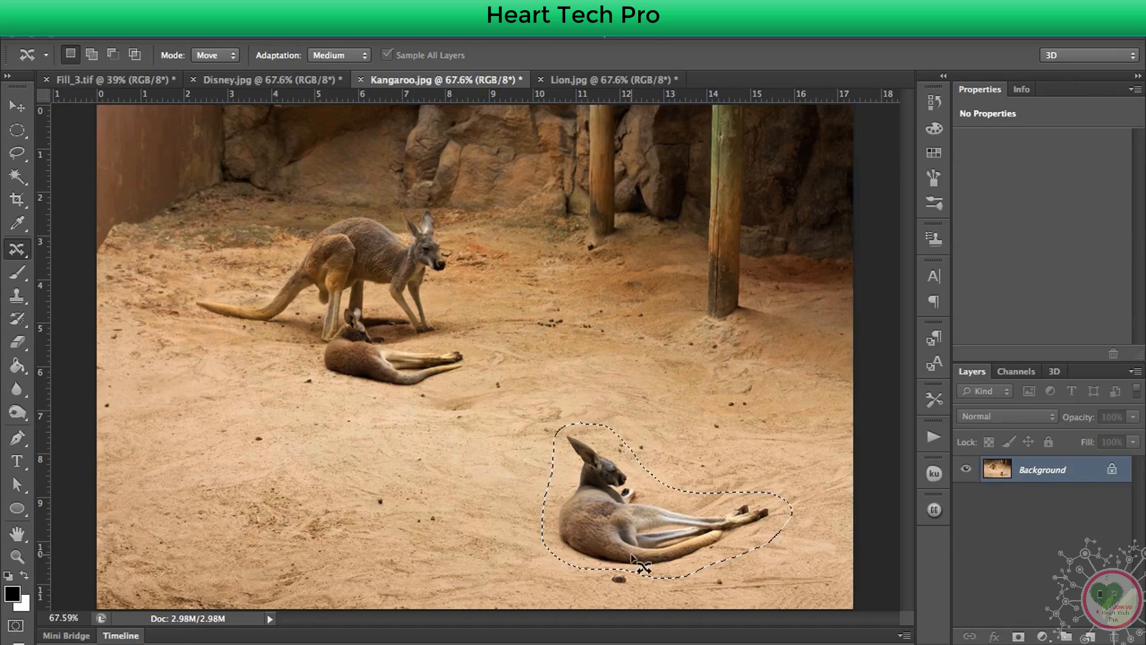
Set the adaptation to Very Loose, move the selected kangaroo to the sand just below the other two, and clear the selection.
left_click(336, 52)
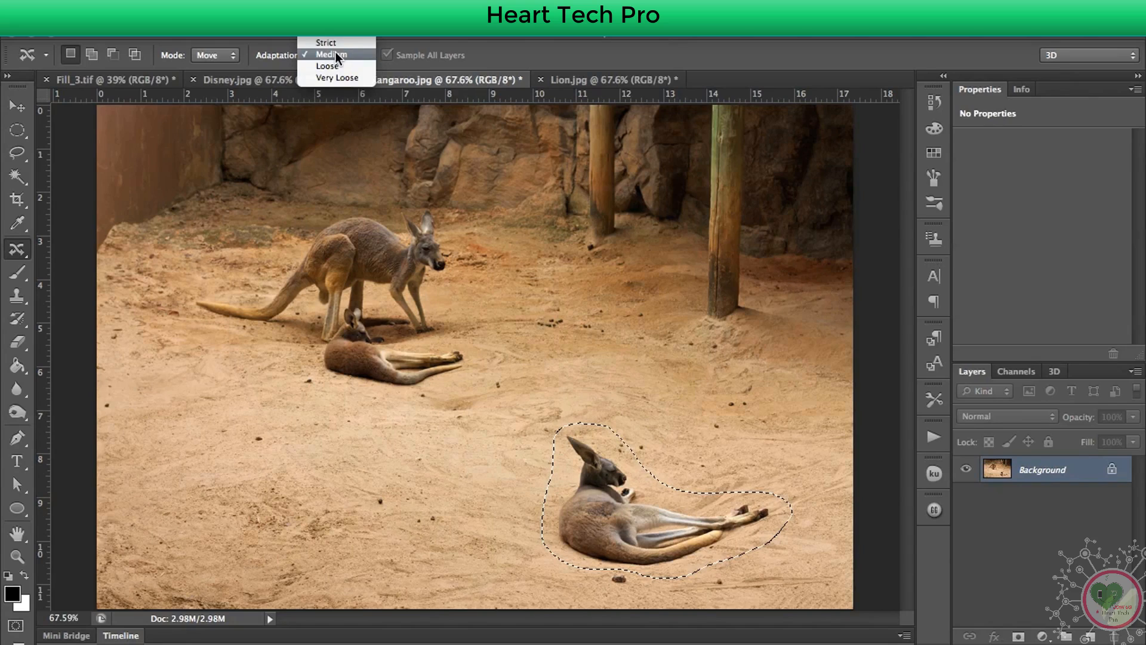
left_click(338, 75)
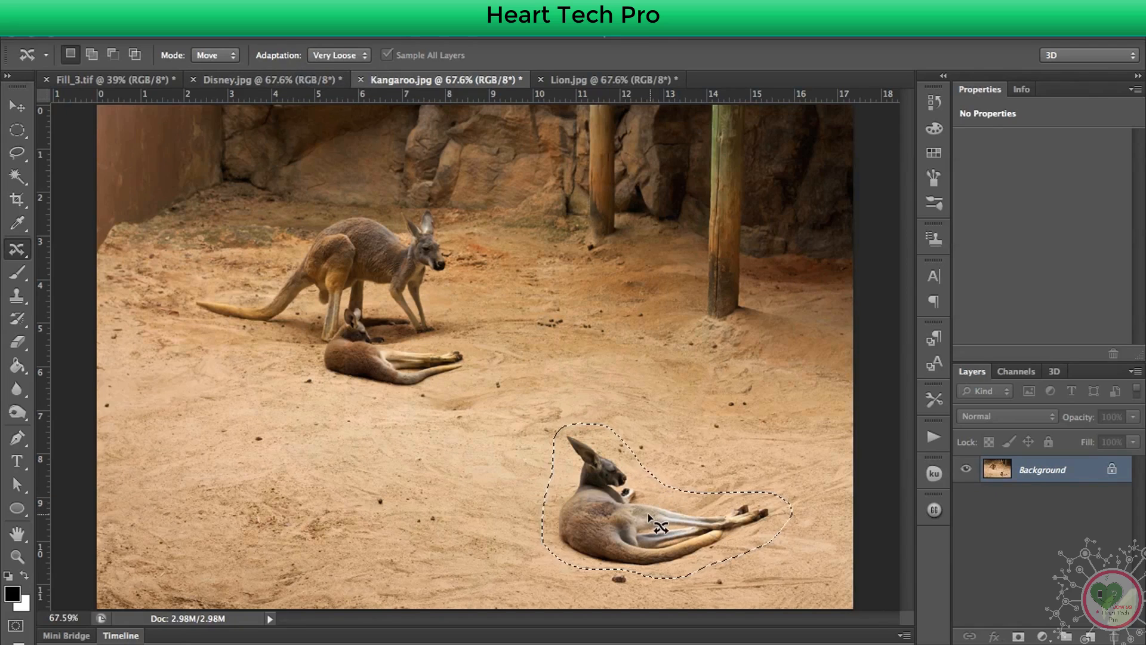
left_click_drag(647, 513, 309, 423)
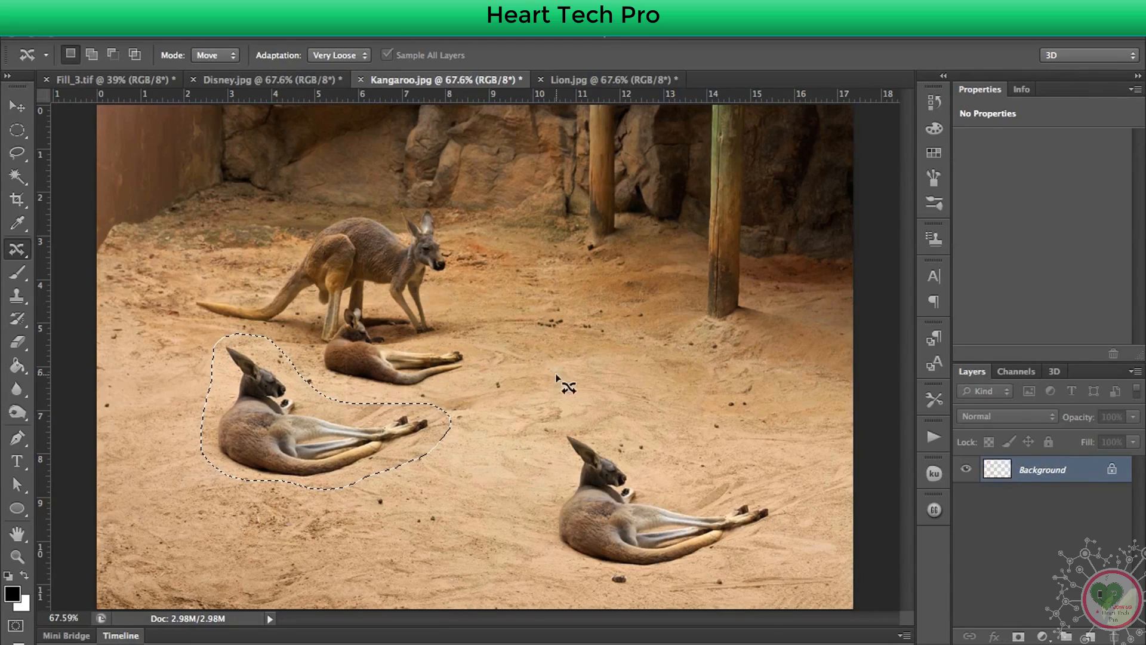
key("ctrl+d")
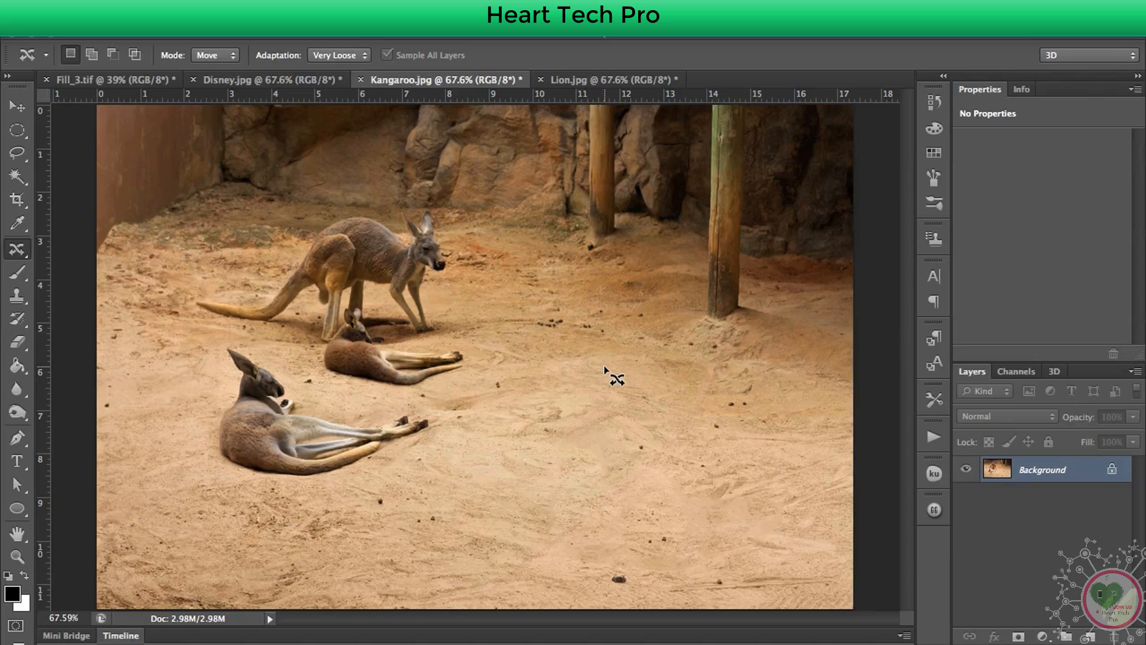
In Lion.jpg, set the Content-Aware Move Tool to Extend mode and outline the lion's hindquarters, from mid-body back past the tail.
left_click(608, 79)
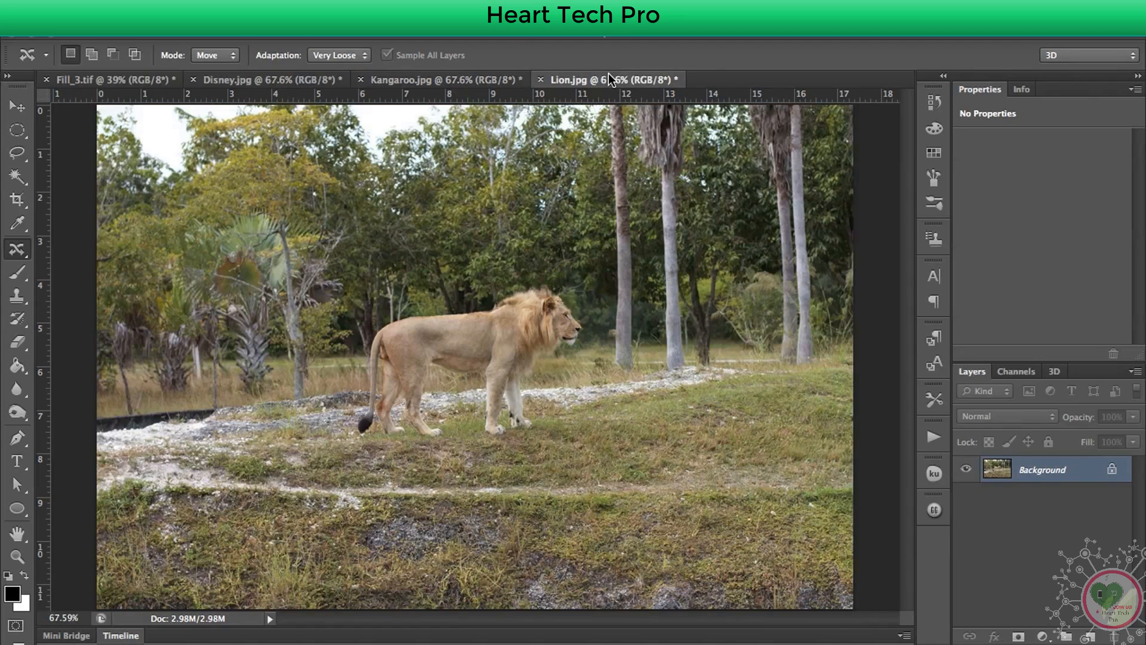
left_click(220, 57)
left_click(216, 65)
left_click_drag(480, 360, 479, 411)
mouse_move(434, 445)
left_mouse_down()
mouse_move(366, 444)
mouse_move(347, 421)
left_mouse_up()
mouse_move(353, 375)
left_mouse_down()
mouse_move(373, 325)
mouse_move(409, 304)
mouse_move(472, 303)
left_mouse_up()
Set the adaptation to Loose, shift the selected hindquarters slightly backward to lengthen the lion's body, and clear the selection.
left_click(338, 56)
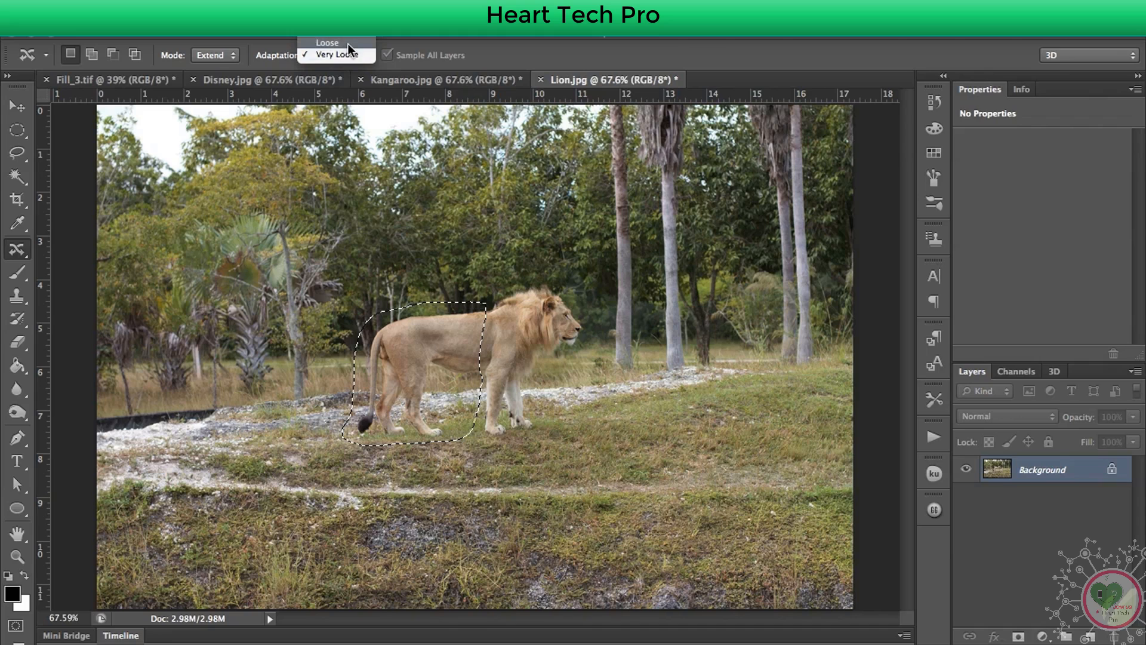
left_click(348, 44)
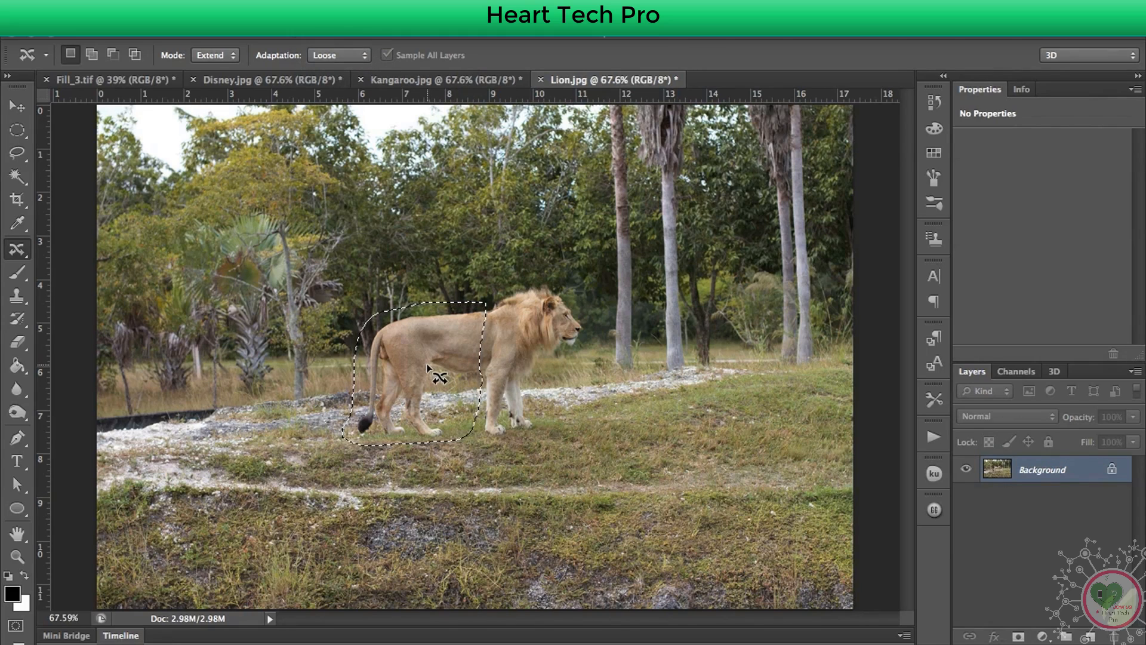
left_click_drag(428, 365, 410, 364)
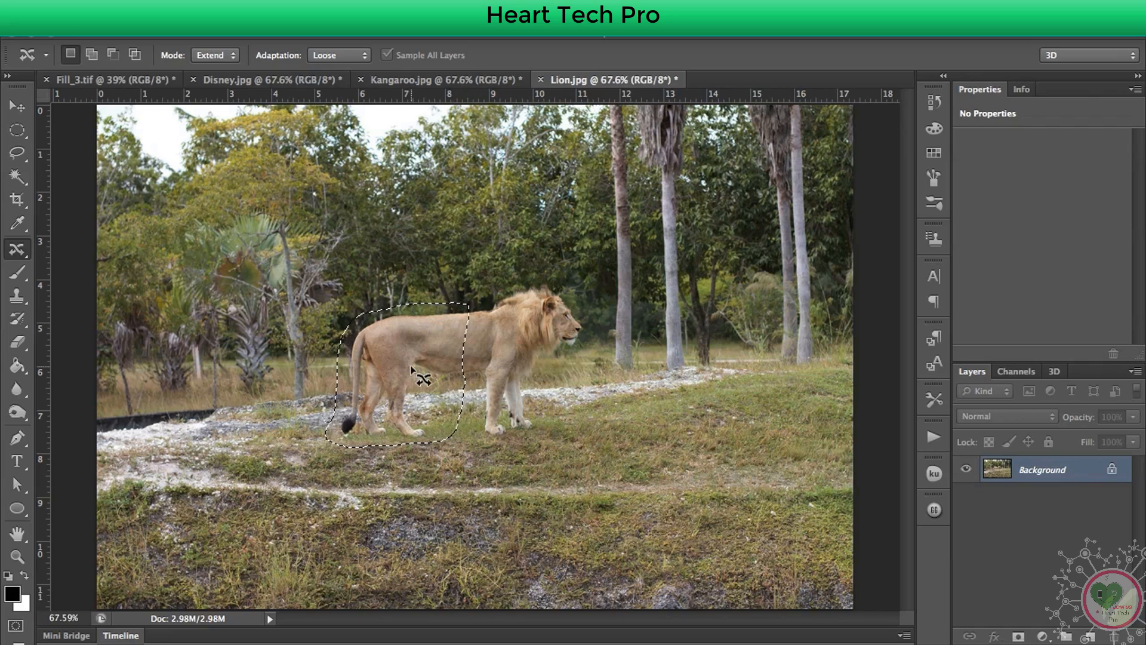
key("ctrl+d")
Compare the lion before and after lengthening by switching between the Image Size and Deselect history states.
left_click(934, 101)
left_click(838, 162)
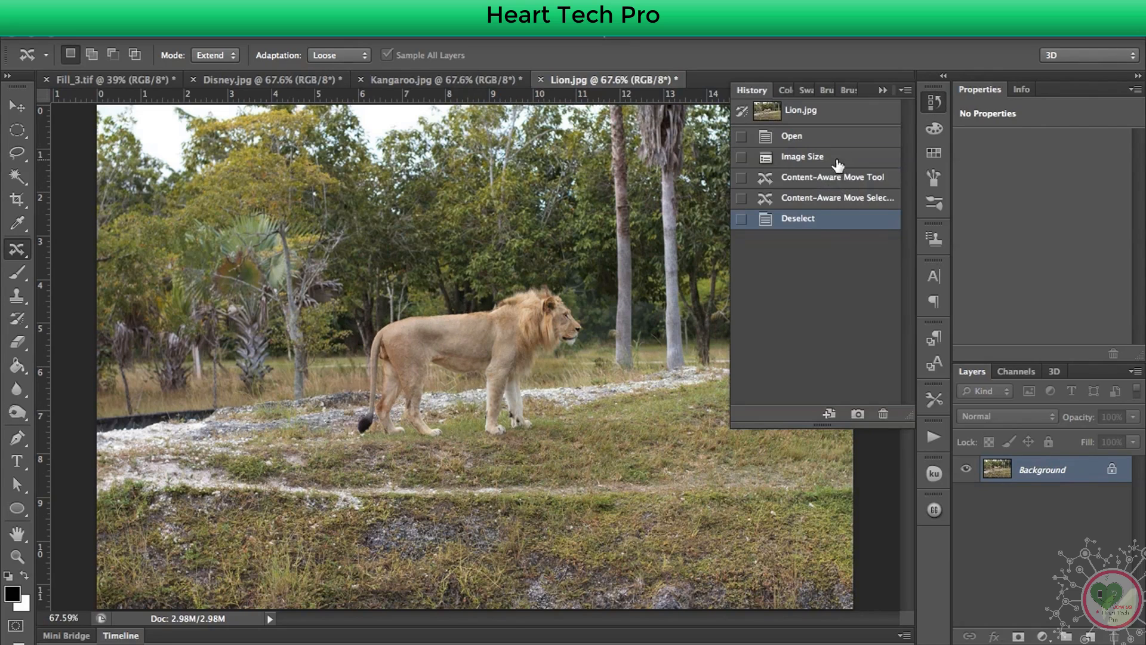
left_click(822, 218)
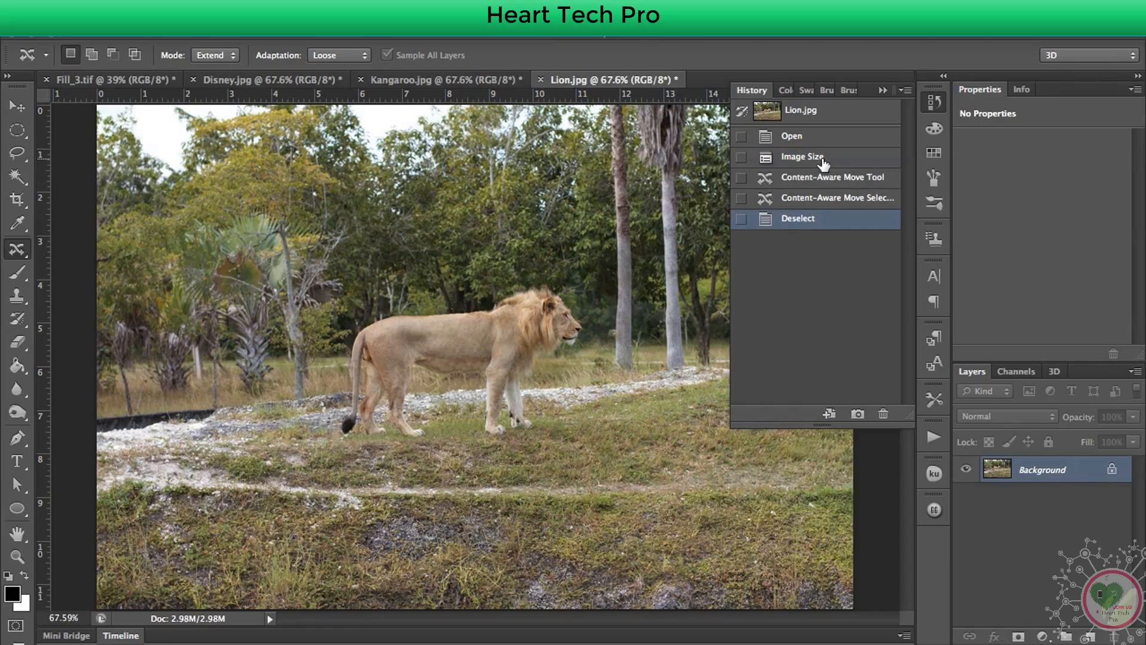
left_click(824, 158)
left_click(820, 222)
Outline the lion's belly between the front and hind legs, extend it slightly downward with Strict adaptation, and clear the selection.
mouse_move(412, 333)
left_mouse_down()
mouse_move(394, 363)
mouse_move(413, 395)
mouse_move(483, 399)
left_mouse_up()
left_click_drag(506, 341, 457, 328)
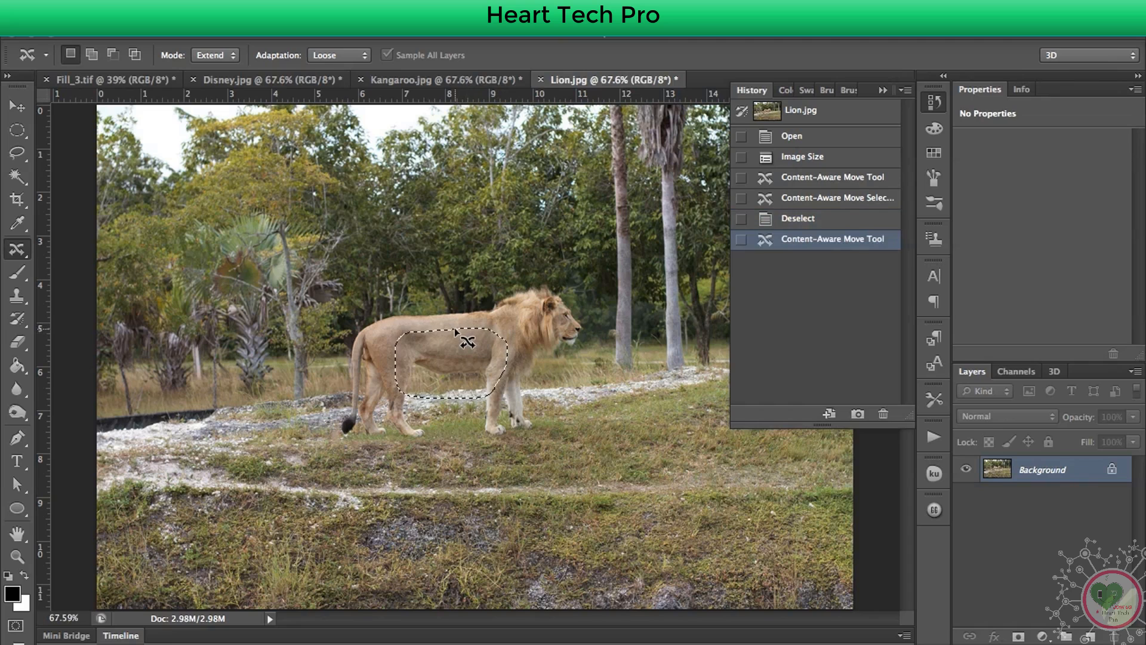
left_click(346, 52)
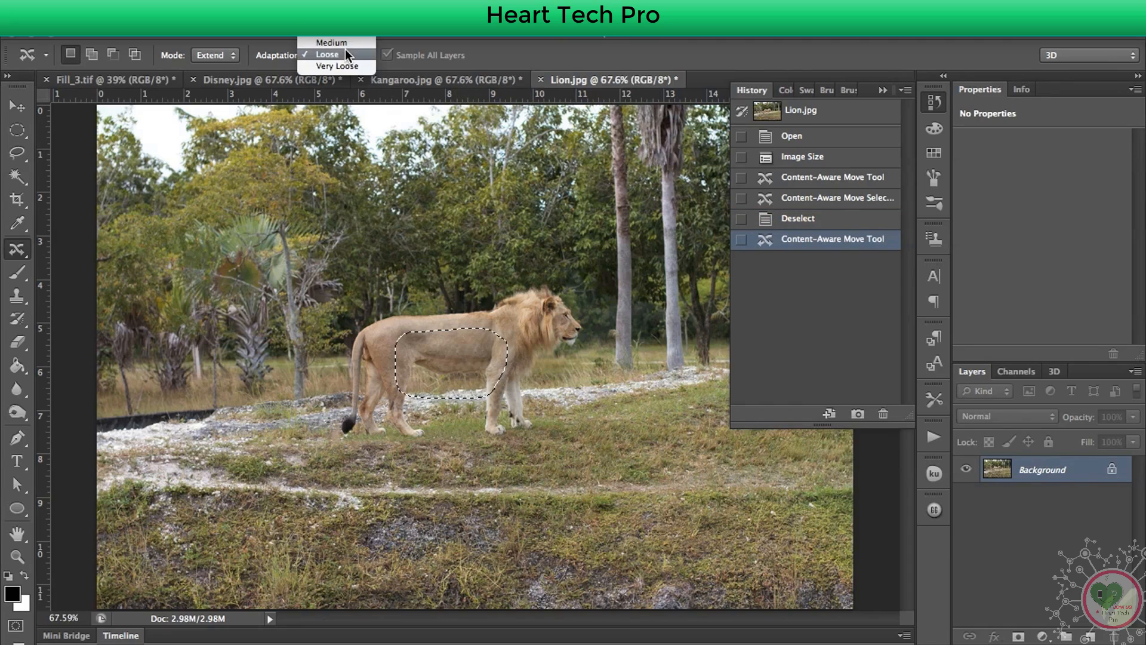
left_click(348, 42)
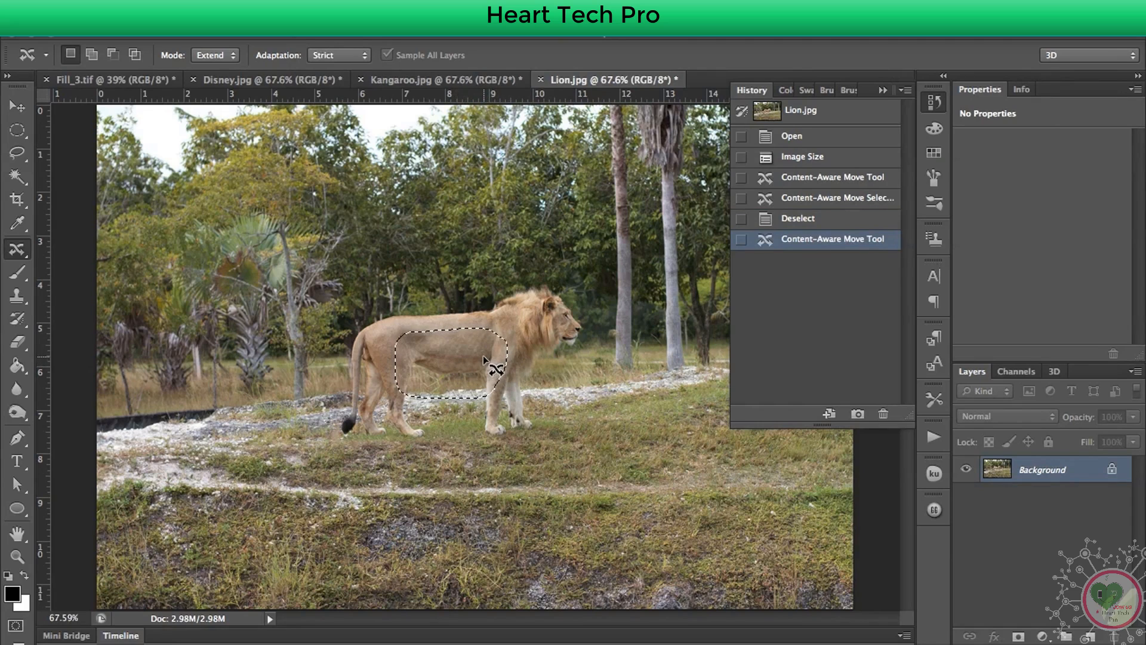
left_click_drag(482, 356, 484, 371)
key("ctrl+d")
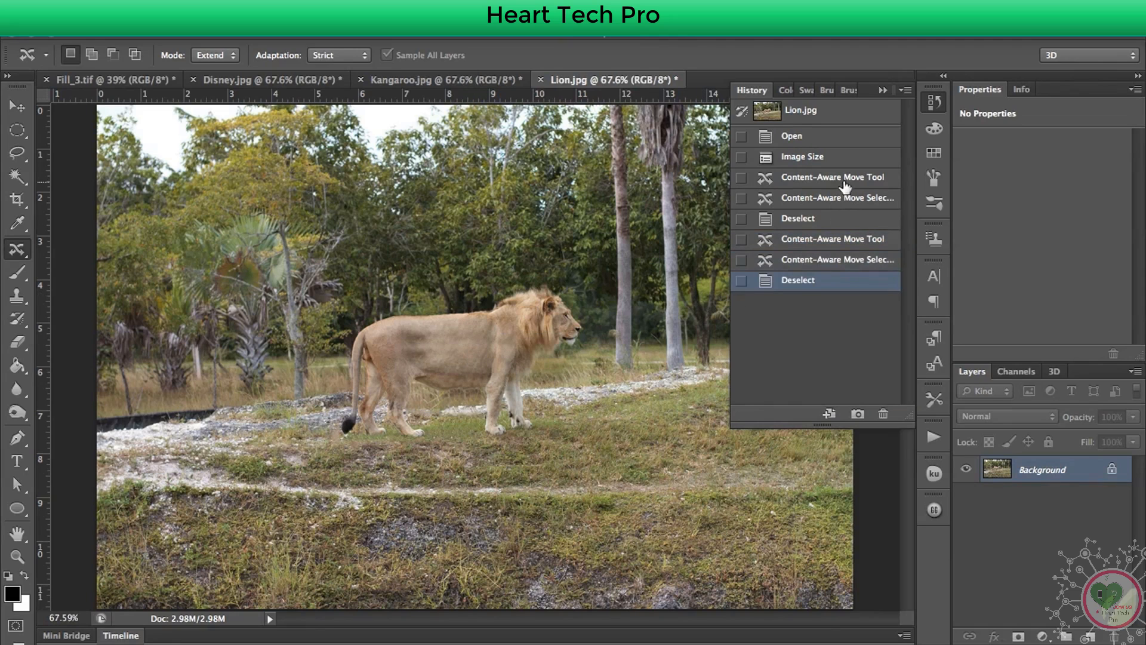
Compare the original lion with the lengthened, fuller-bellied version by toggling between the Image Size and last Deselect states, and hide the history.
left_click(835, 156)
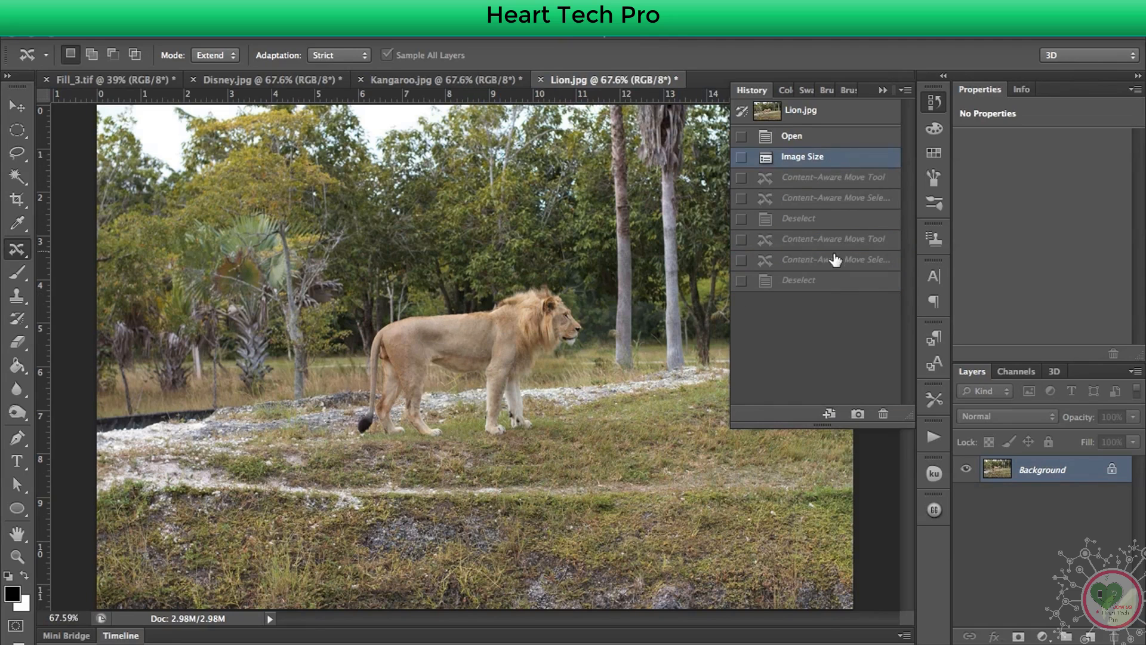
left_click(836, 279)
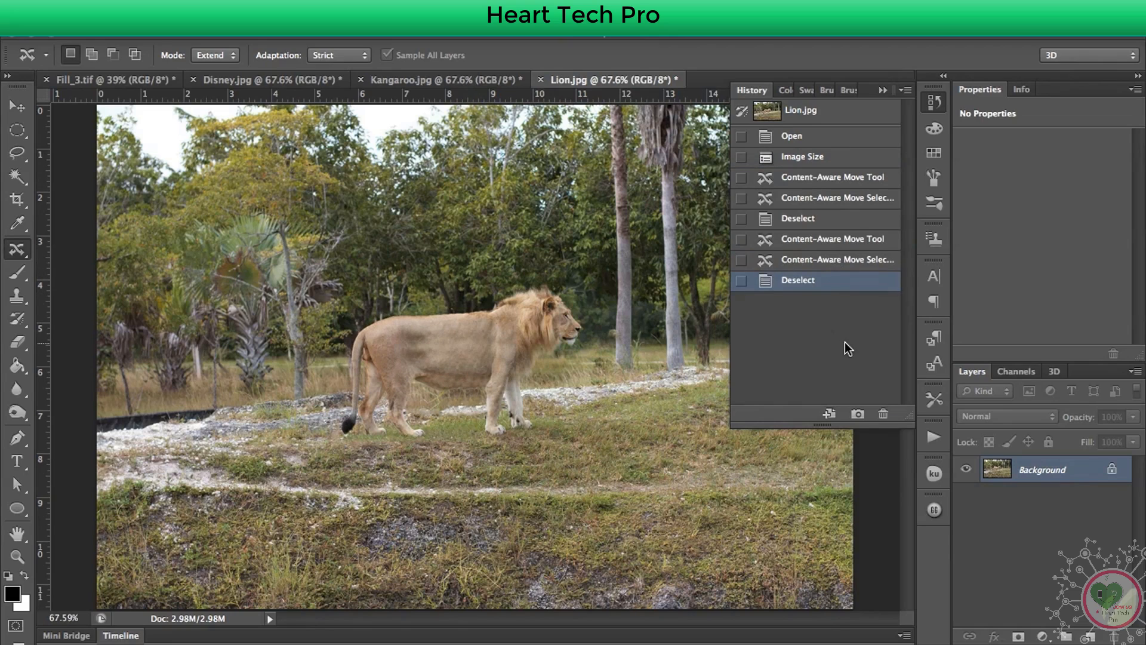
key("super+z")
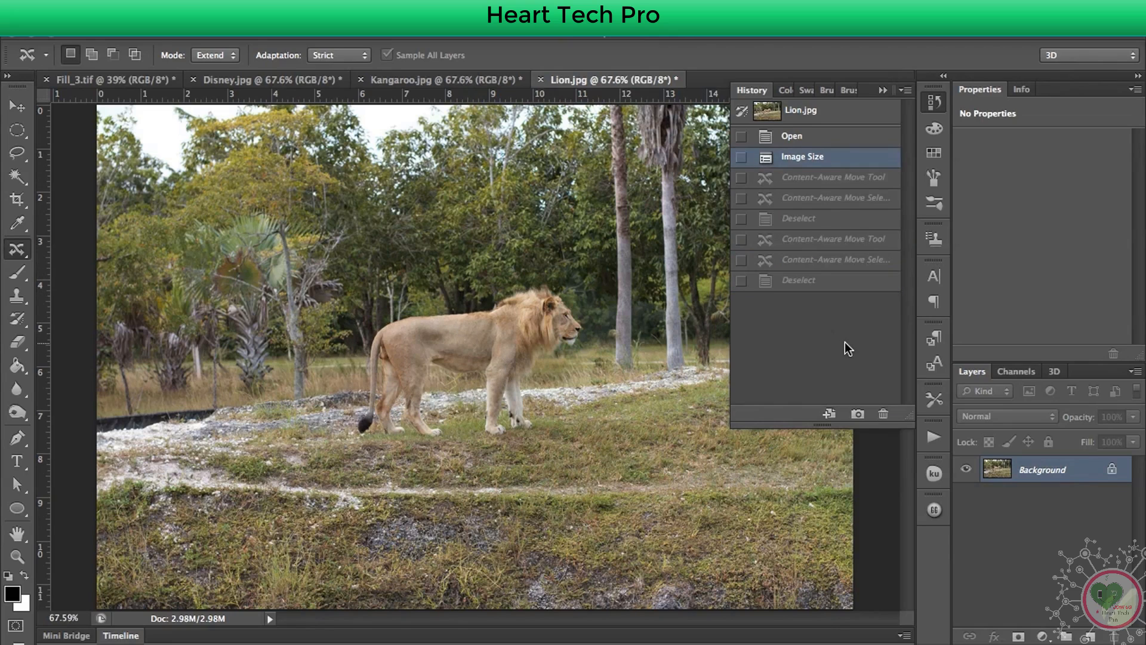
key("super+z")
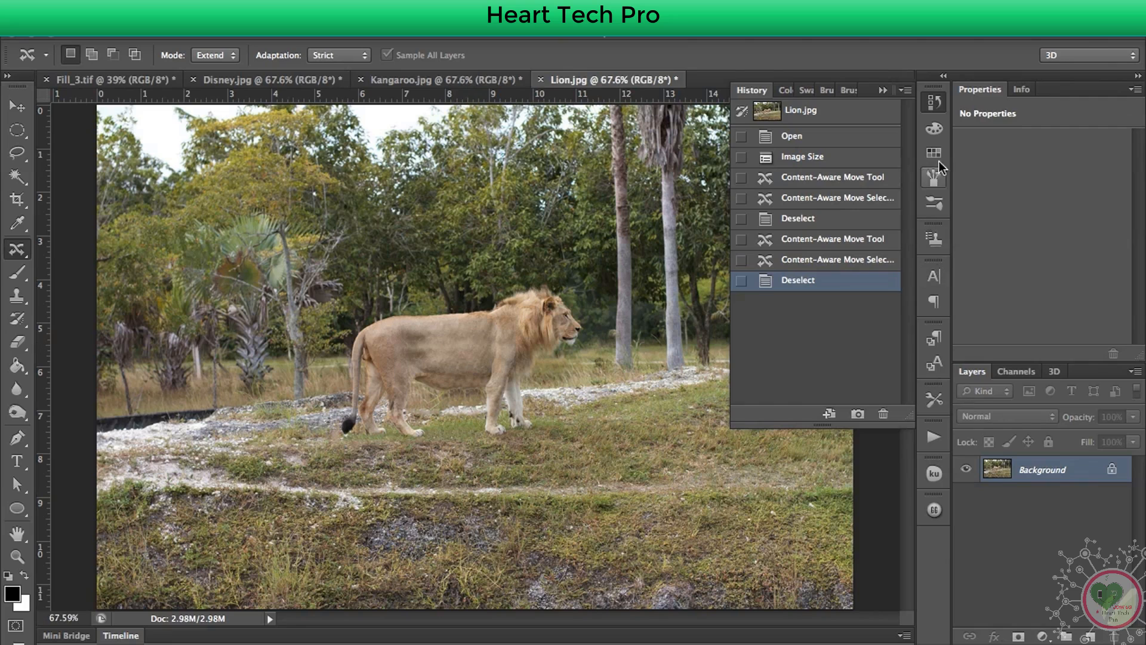
left_click(936, 102)
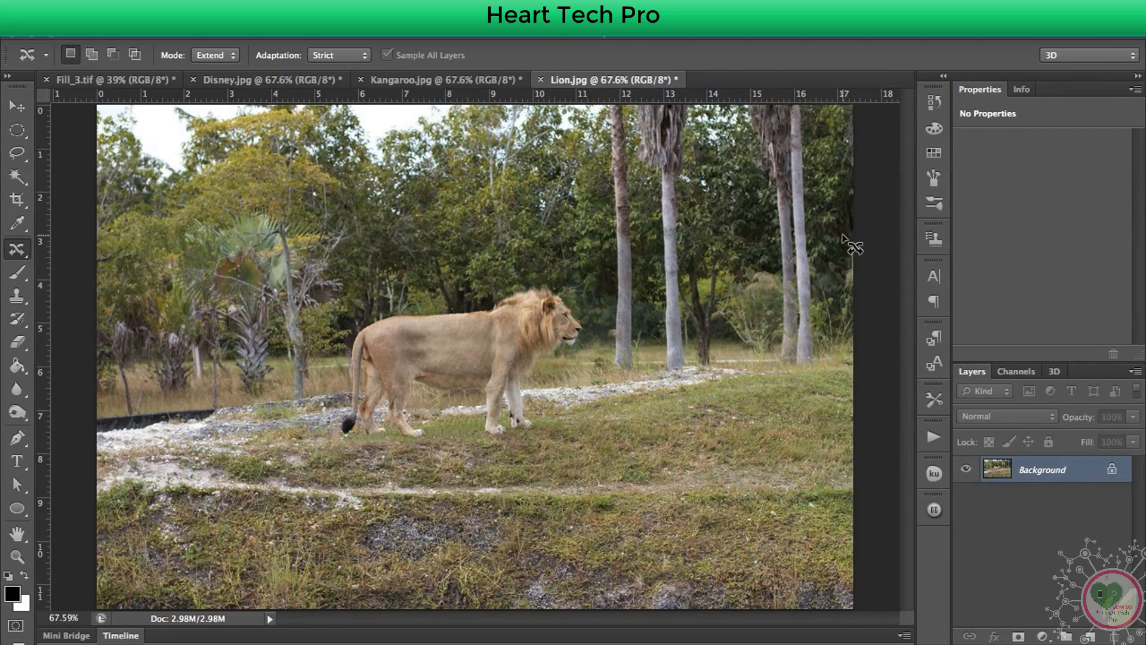